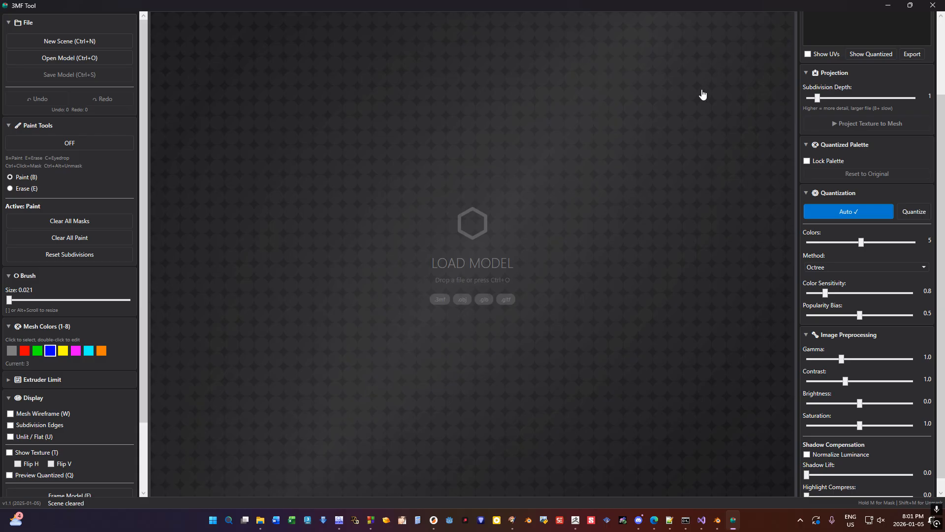
Switch to PrusaSlicer and brush Extruder 5's color across the figure's chest and sleeve using multimaterial painting with the sphere brush.
click(732, 518)
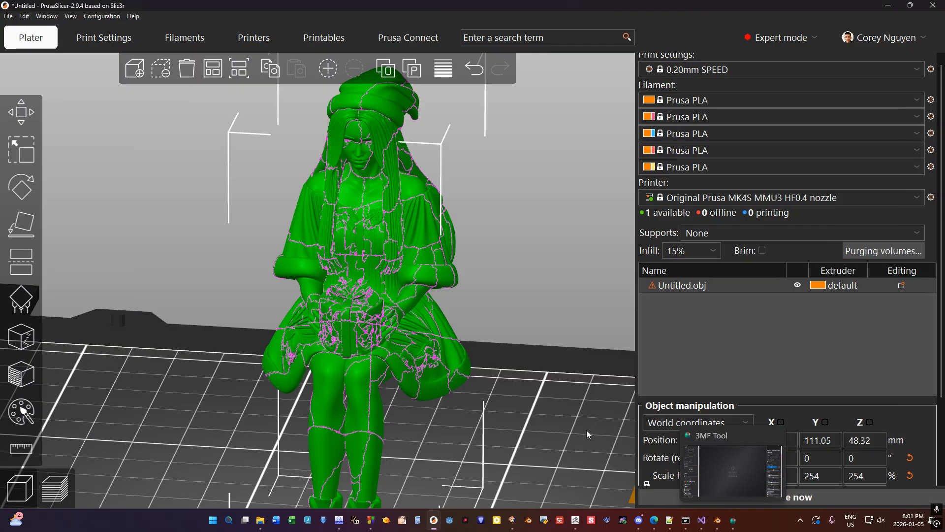
scroll(420, 226, up, 1)
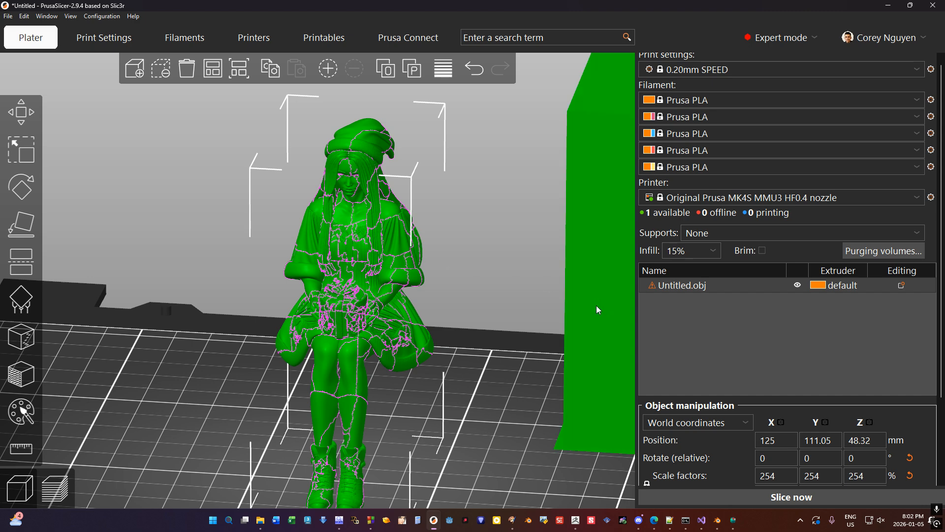
click(24, 411)
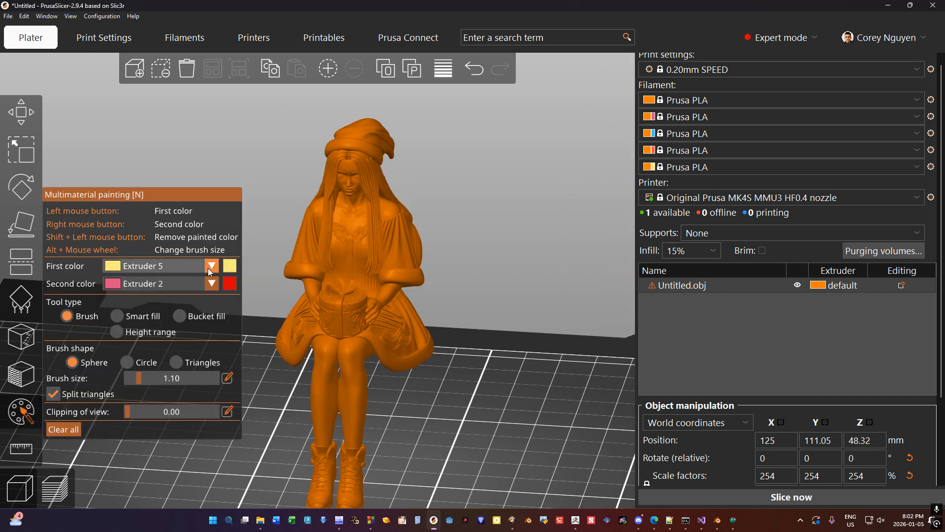
mouse_move(358, 222)
mouse_down()
mouse_move(343, 225)
mouse_move(388, 253)
mouse_up()
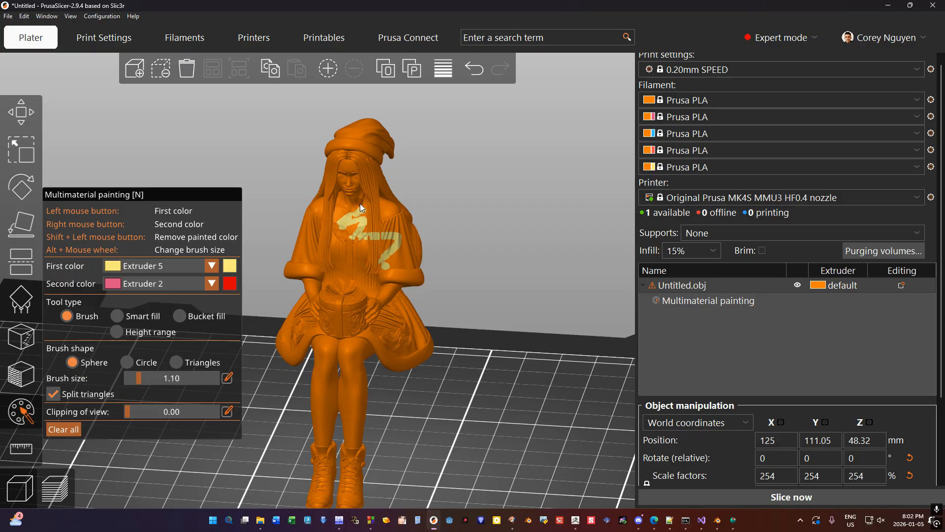
Bucket-fill the figure's chest and exposed shoulder with Extruder 5's color at a 90° fill angle in multimaterial painting.
key(m)
scroll(437, 172, up, 10)
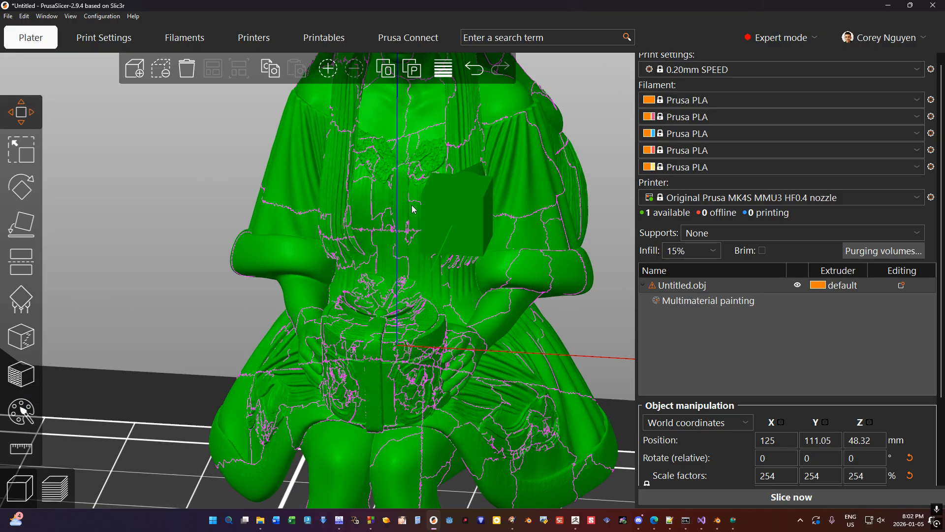
scroll(365, 282, up, 2)
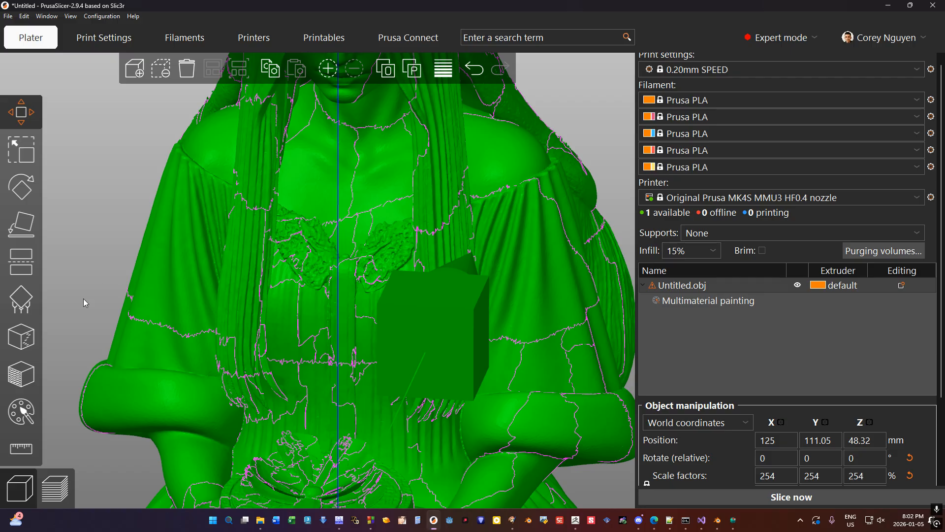
key(n)
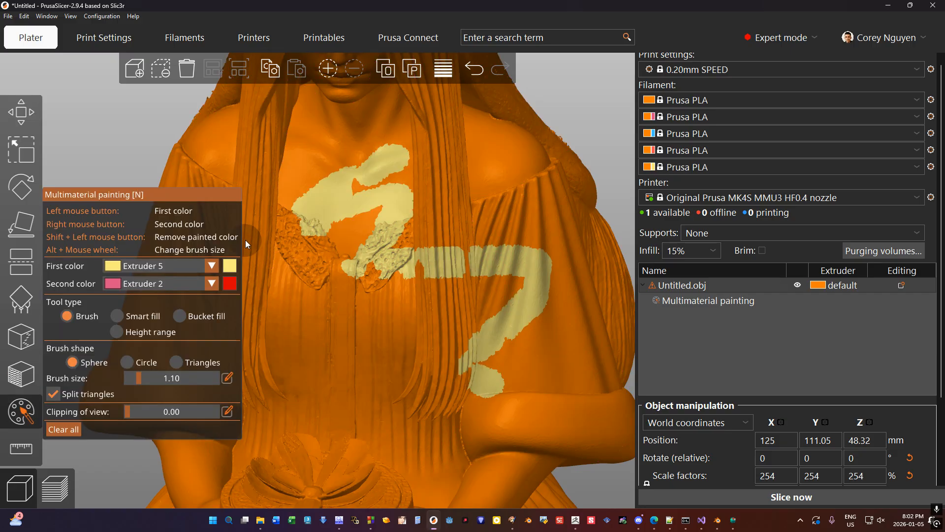
click(180, 315)
click(303, 176)
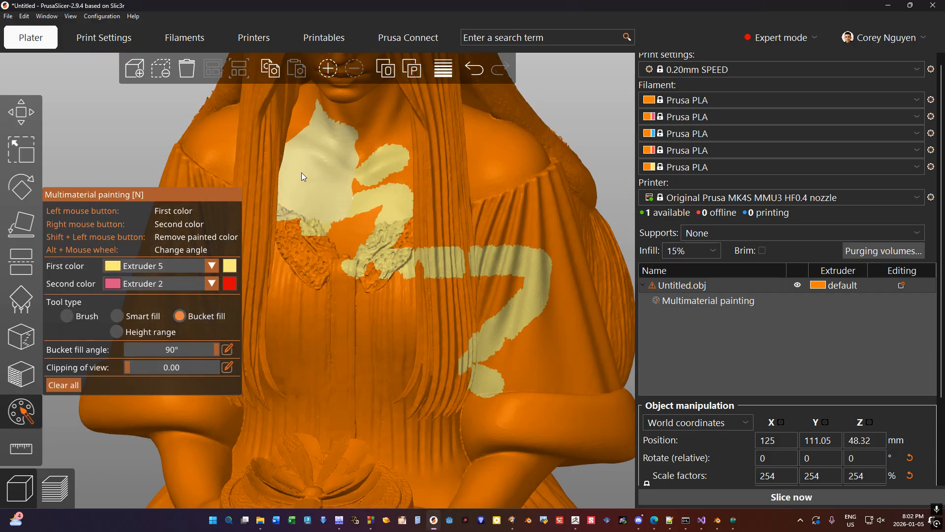
click(347, 220)
click(473, 196)
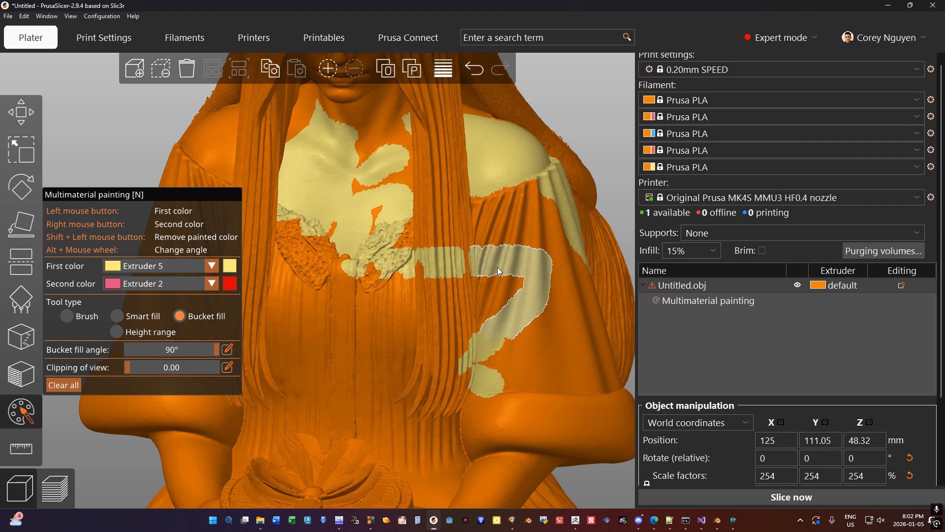
scroll(497, 267, down, 6)
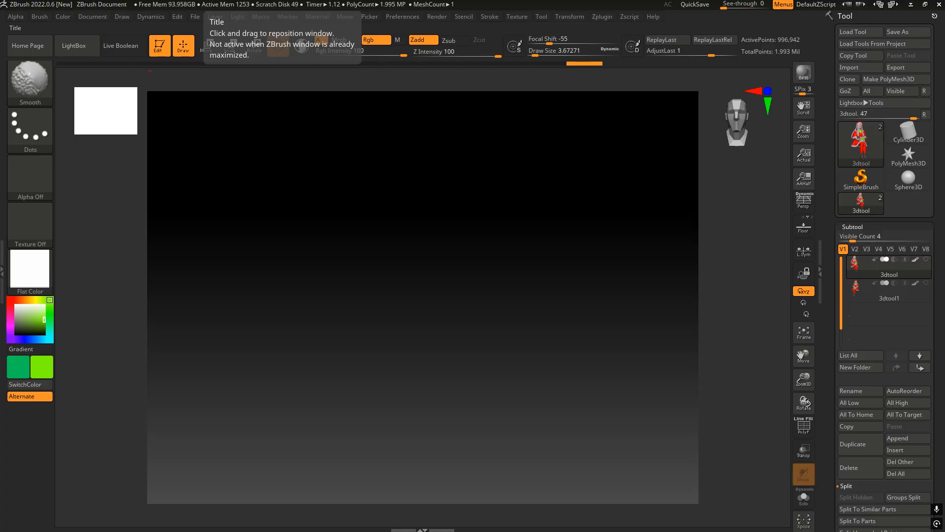
Switch to ZBrush and change the painted figure's material to SketchShaded3.
drag(486, 234, 512, 230)
ctrl+right_drag(512, 230, 468, 337)
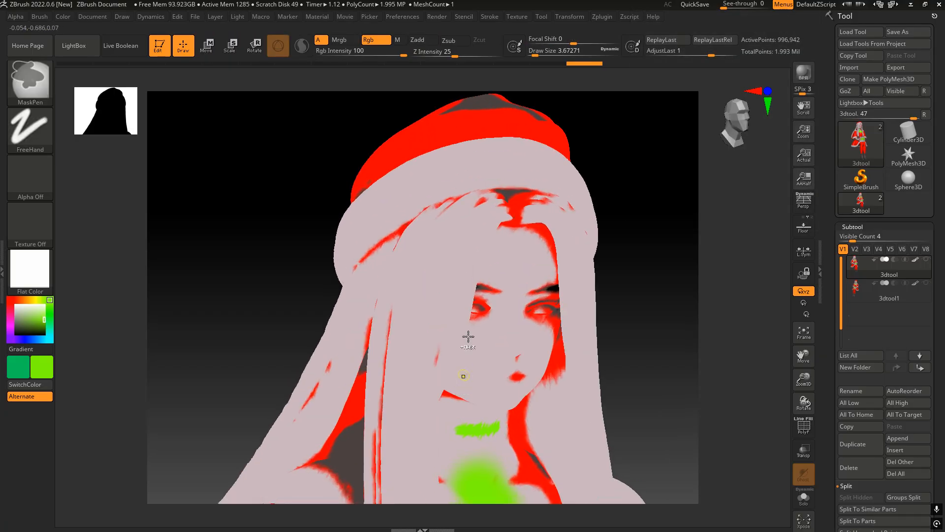
ctrl+right_drag(465, 290, 468, 310)
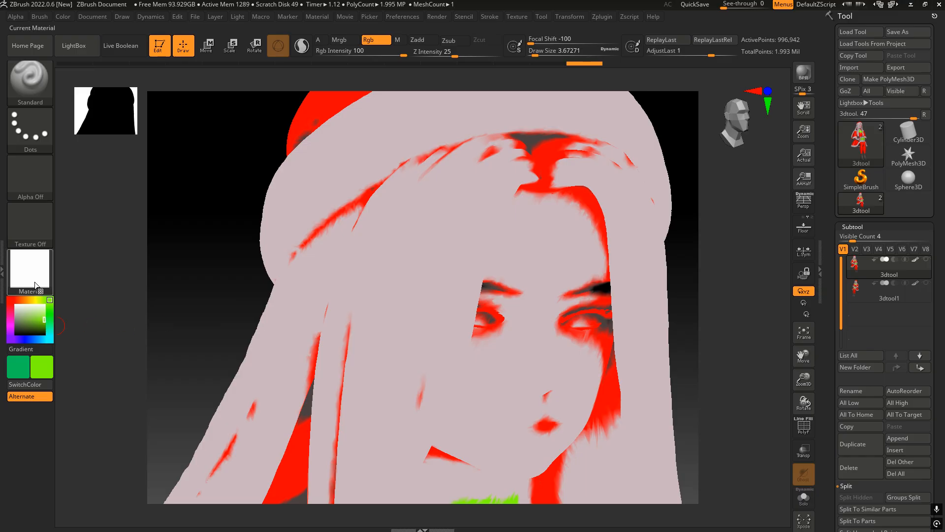
click(30, 268)
click(90, 350)
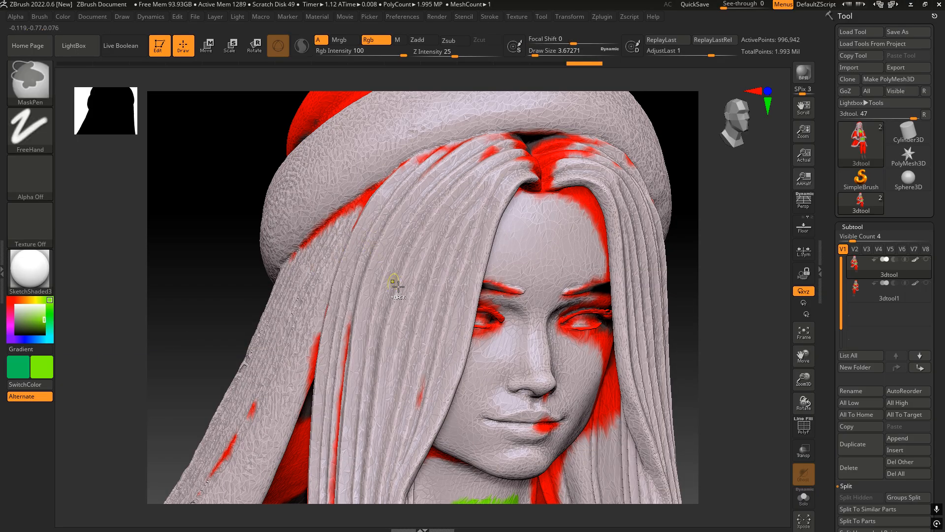
ctrl+right_drag(395, 281, 404, 250)
Set Focal Shift to 72 and Draw Size to about 351, and dab soft green paint over the figure's hair.
right_click(405, 250)
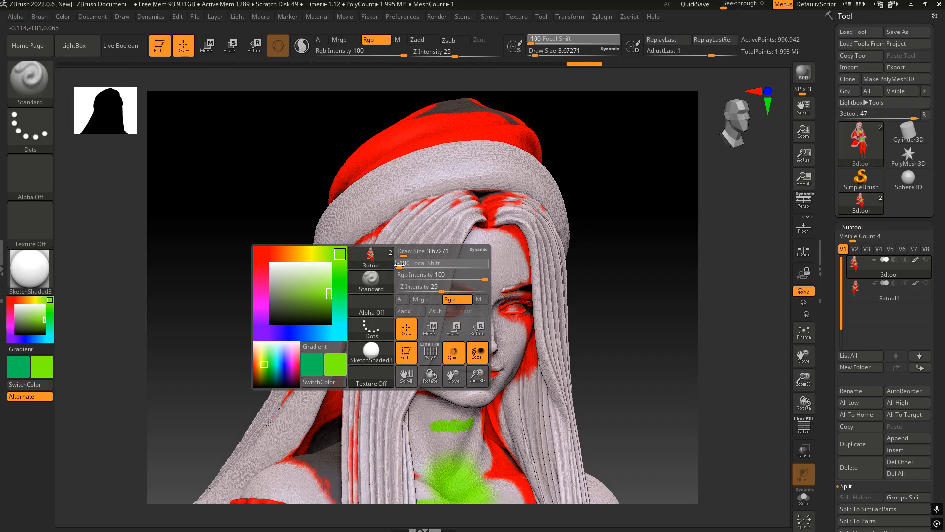
drag(400, 264, 476, 265)
key(s)
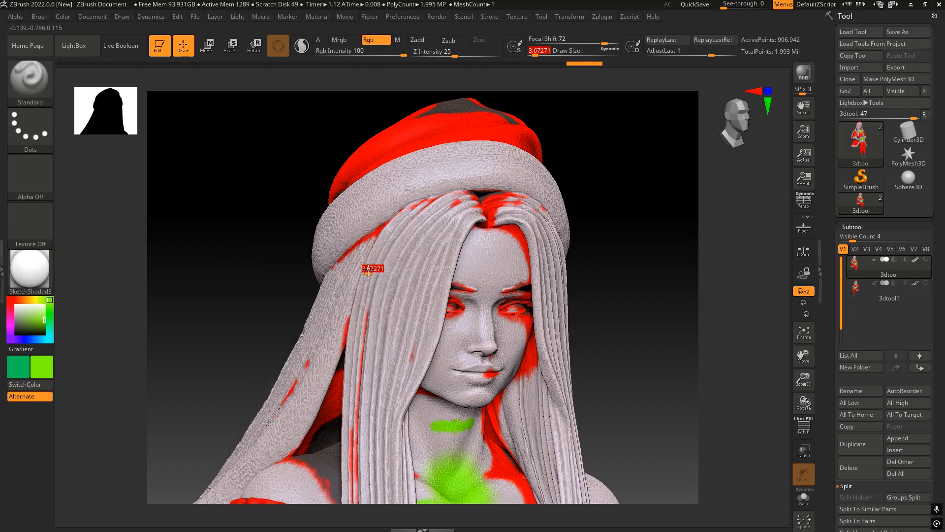
drag(368, 269, 415, 269)
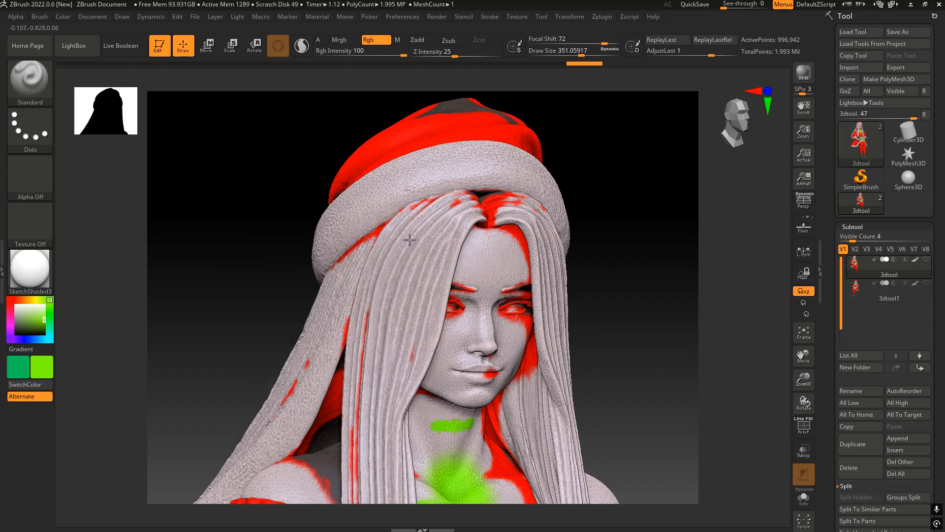
click(417, 286)
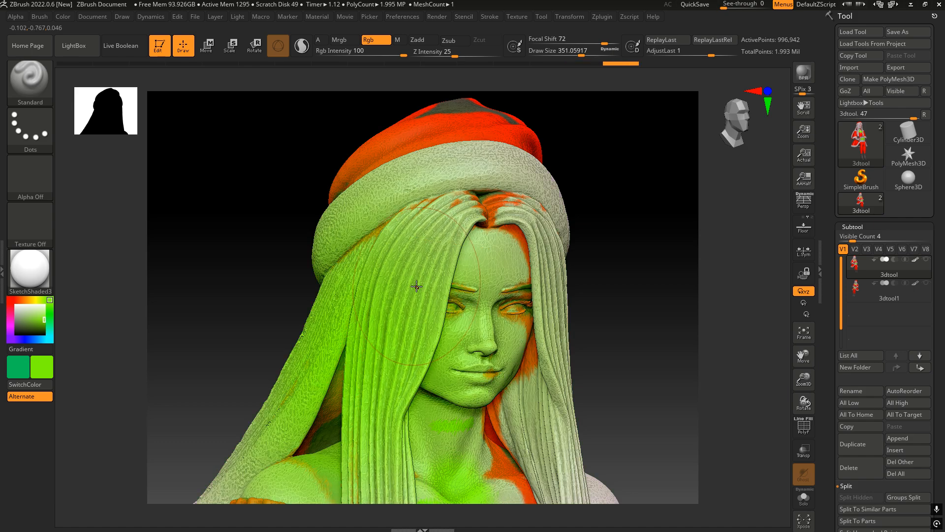
Inspect the color spread across the face and hair, and undo the large green dab.
right_drag(613, 259, 530, 221)
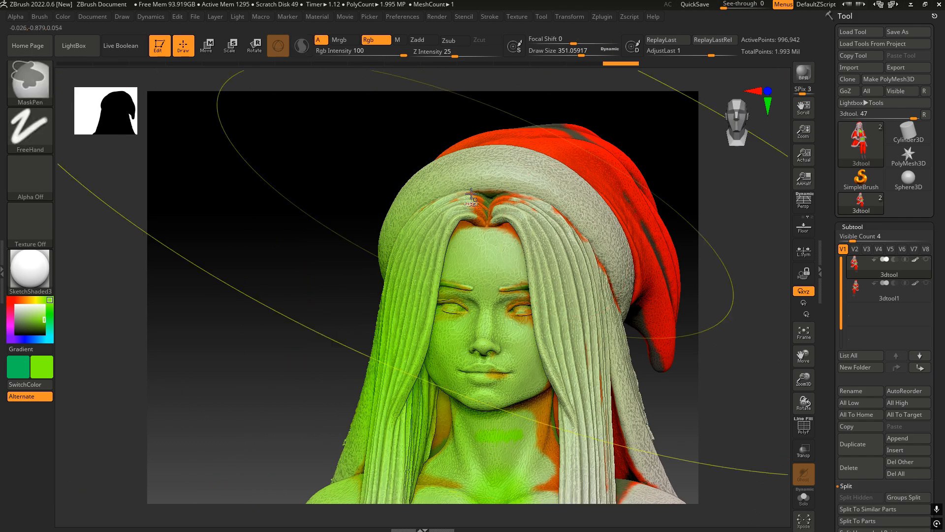
ctrl+right_drag(471, 194, 464, 236)
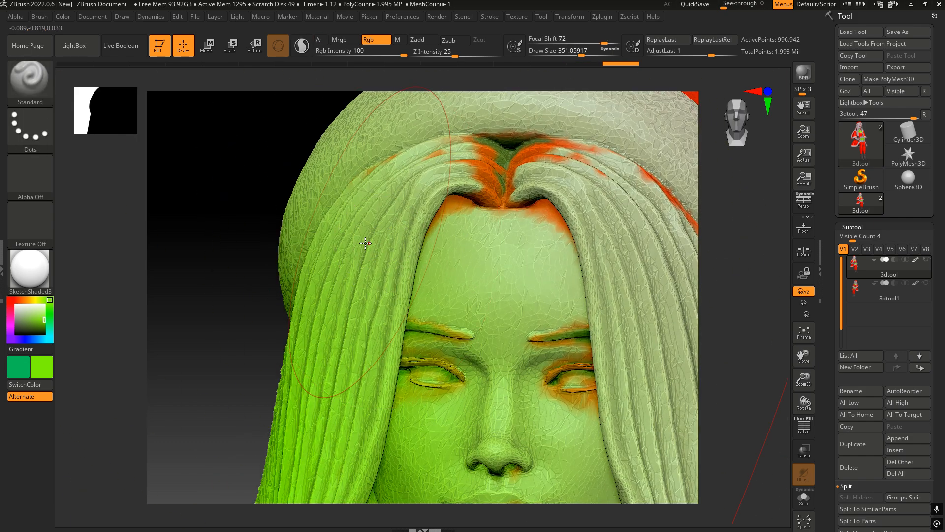
ctrl+right_drag(576, 222, 454, 171)
key(ctrl+z)
key(ctrl+z)
Paint a green stripe down the side hair, using a Draw Size of about 9.4 and a Focal Shift of -100.
mouse_move(448, 289)
right_down()
mouse_move(429, 272)
mouse_move(394, 319)
right_up()
key(s)
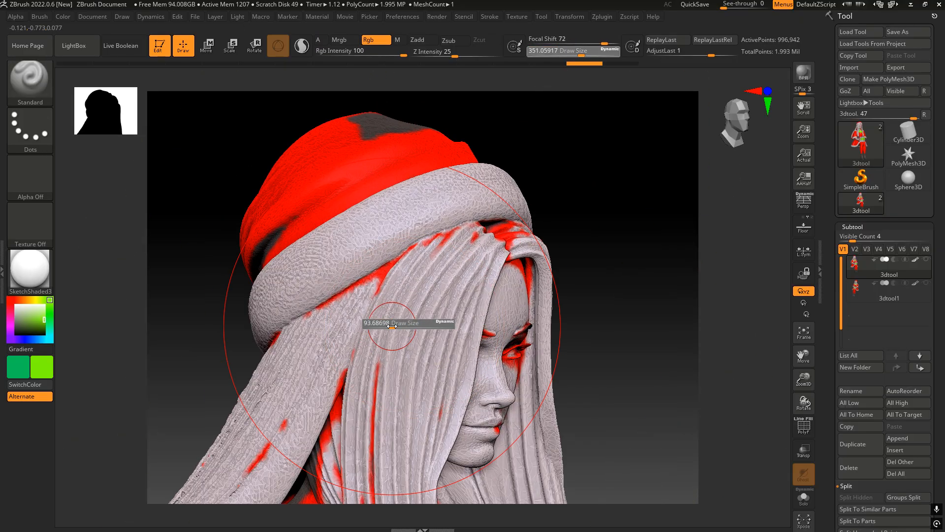
drag(392, 326, 371, 325)
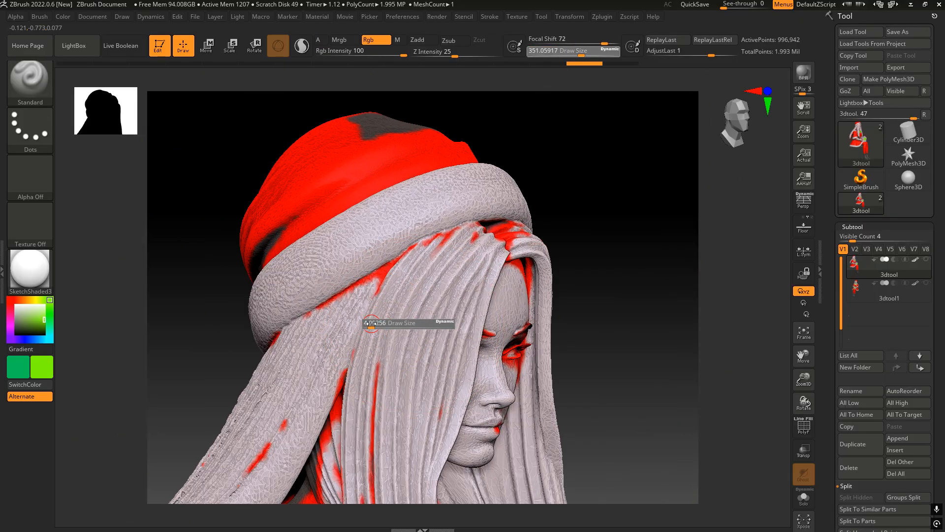
key(s)
mouse_move(395, 291)
mouse_down()
mouse_move(406, 292)
mouse_move(378, 313)
mouse_move(352, 315)
mouse_move(376, 301)
mouse_move(407, 330)
mouse_move(415, 425)
mouse_up()
key(space)
key(s)
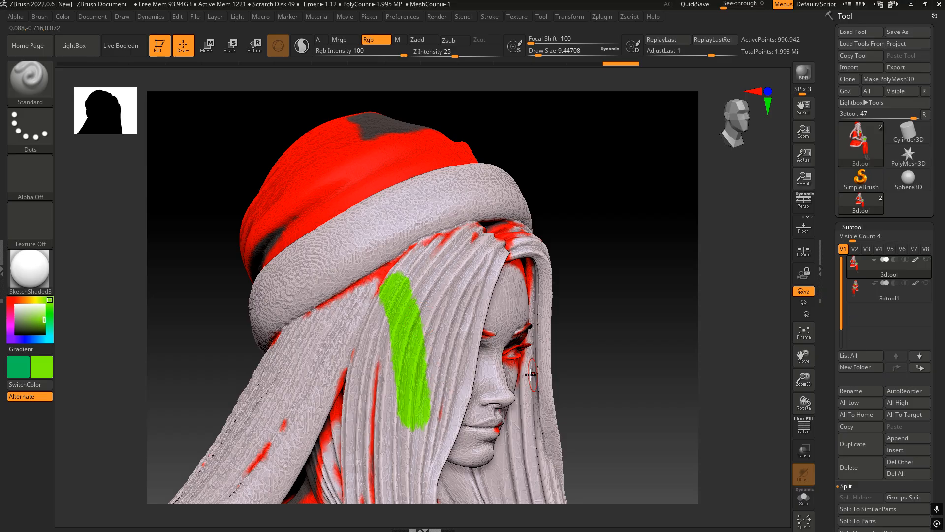
Fill the rest of the front hair lock with green up to the hat brim.
drag(598, 369, 527, 362)
mouse_move(466, 247)
mouse_down()
mouse_move(398, 439)
mouse_move(473, 243)
mouse_move(424, 239)
mouse_move(448, 273)
mouse_move(463, 243)
mouse_move(401, 290)
mouse_up()
drag(288, 291, 305, 272)
Isolate the head and hide more of the mesh to expose the inner side of the green hair lock.
mouse_move(220, 196)
ctrl+shift+mouse_down()
mouse_move(584, 450)
mouse_move(594, 470)
ctrl+shift+mouse_up()
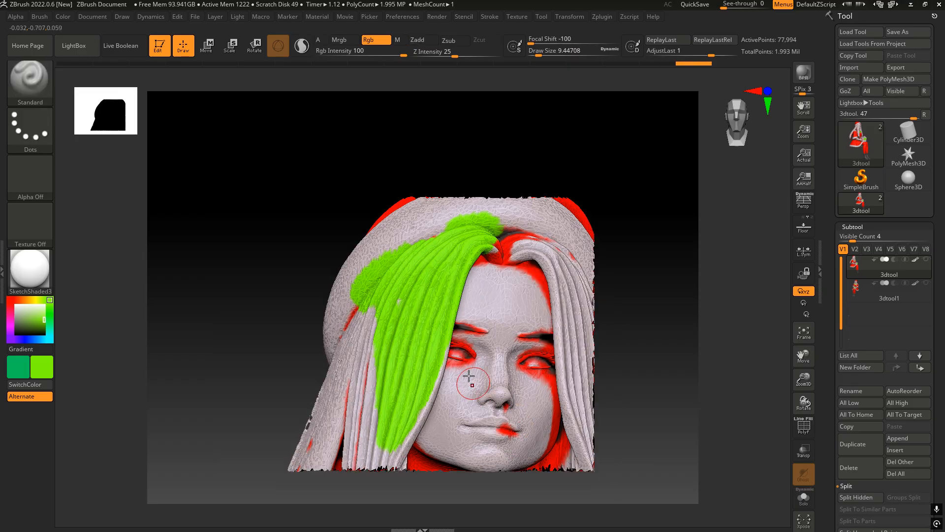
mouse_move(469, 376)
right_down()
mouse_move(429, 367)
mouse_move(436, 221)
mouse_move(468, 222)
right_up()
mouse_move(612, 174)
ctrl+shift+mouse_down()
mouse_move(475, 327)
mouse_move(452, 432)
mouse_move(450, 423)
ctrl+shift+mouse_up()
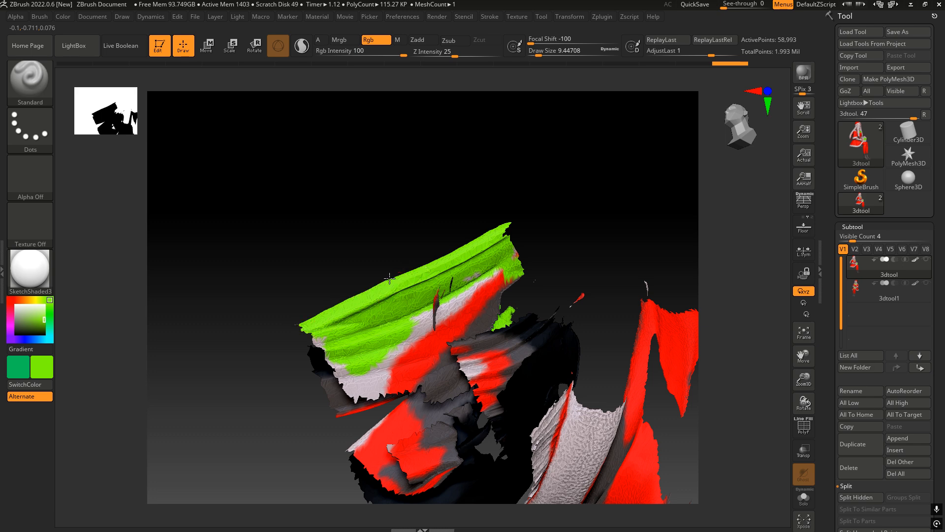
Paint the exposed inner surfaces of the hair lock green and unhide the whole figure.
mouse_move(389, 278)
mouse_down()
mouse_move(320, 364)
mouse_move(402, 354)
mouse_move(424, 325)
mouse_up()
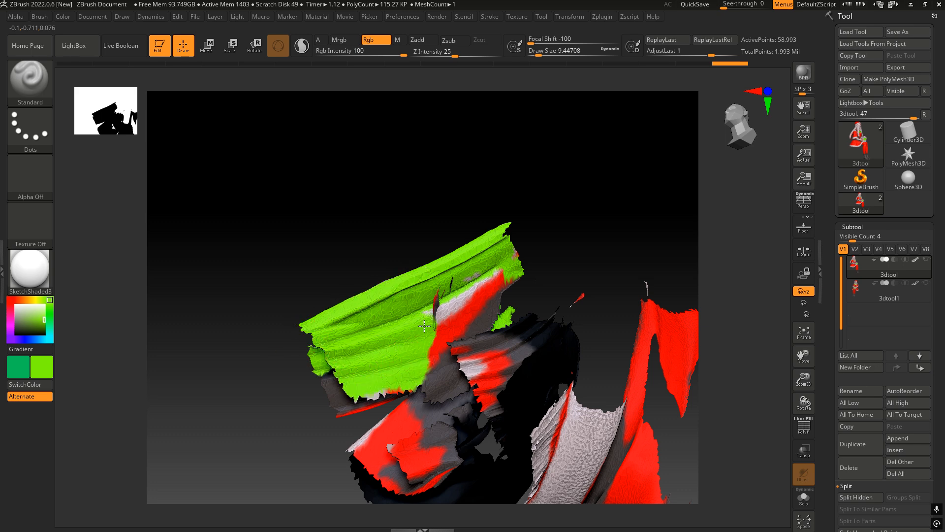
right_drag(424, 325, 455, 301)
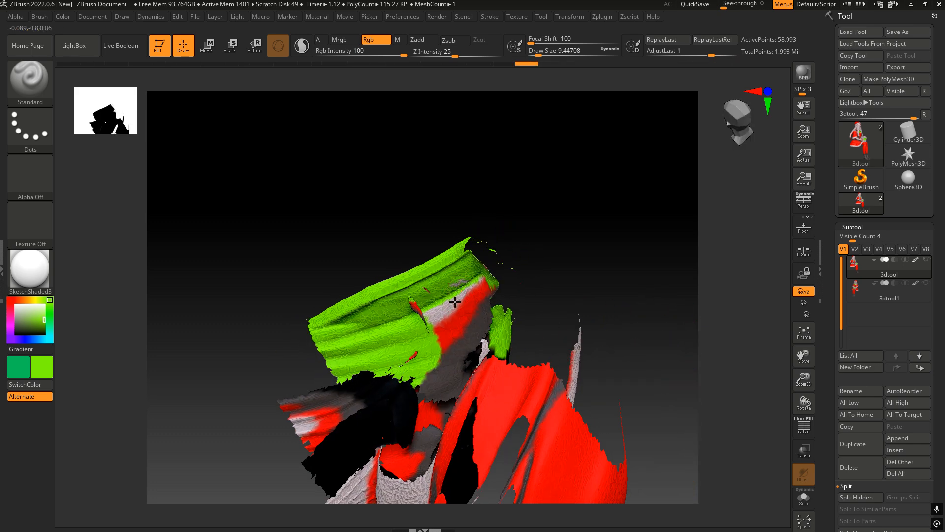
mouse_move(455, 302)
mouse_down()
mouse_move(493, 283)
mouse_move(476, 334)
mouse_up()
mouse_move(476, 335)
shift+right_down()
mouse_move(421, 278)
mouse_move(432, 297)
mouse_move(417, 226)
mouse_move(450, 351)
mouse_move(368, 336)
mouse_move(356, 348)
mouse_move(351, 237)
shift+right_up()
mouse_move(344, 312)
right_down()
mouse_move(462, 258)
mouse_move(431, 320)
mouse_move(458, 324)
mouse_move(497, 390)
mouse_move(499, 364)
right_up()
ctrl+shift+click(462, 257)
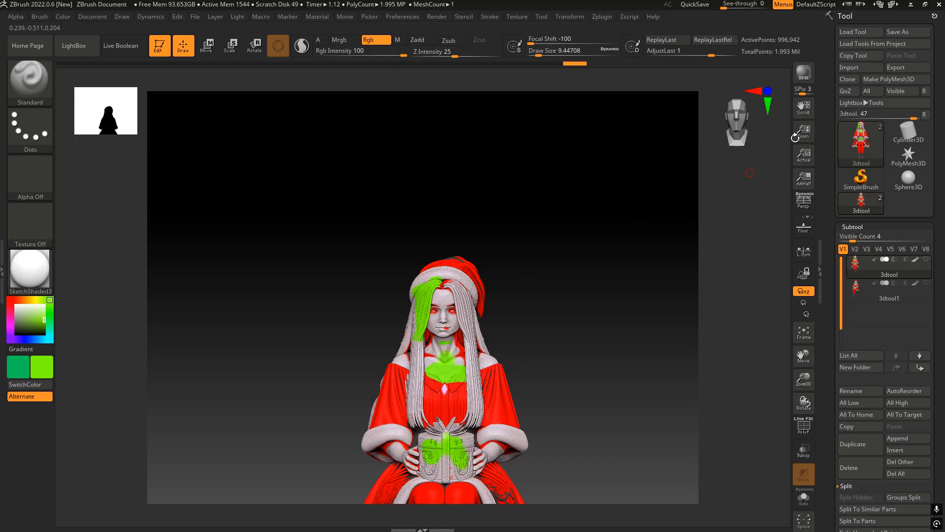
Switch to Blender and examine the vertex paint brush's color, size and strength on the figure.
click(911, 5)
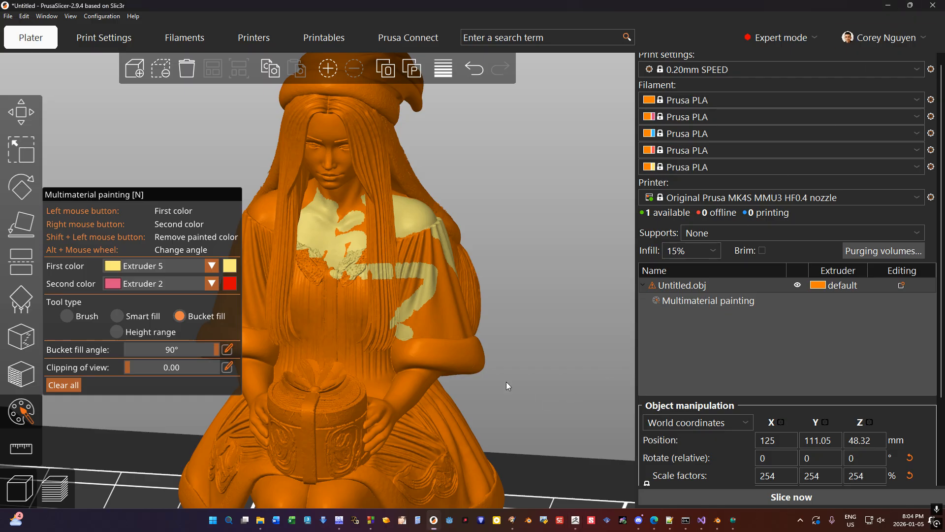
click(716, 520)
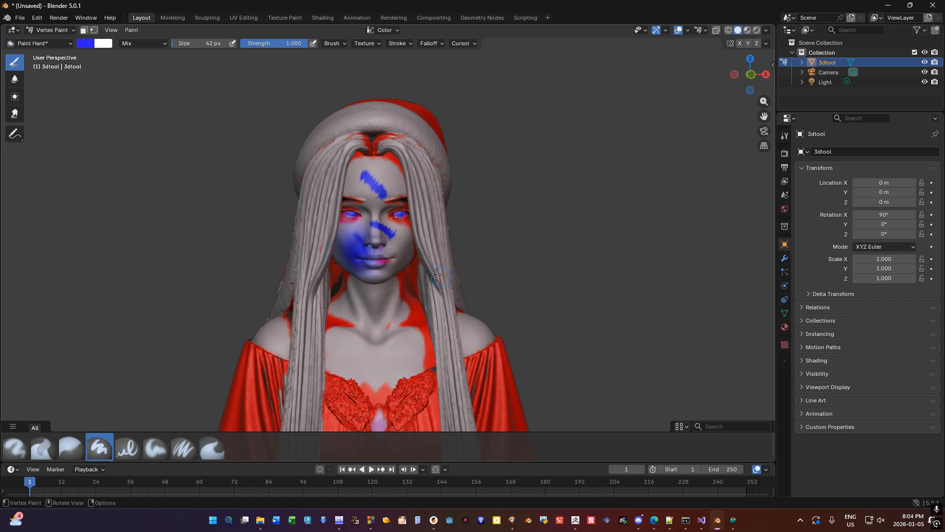
right_click(531, 239)
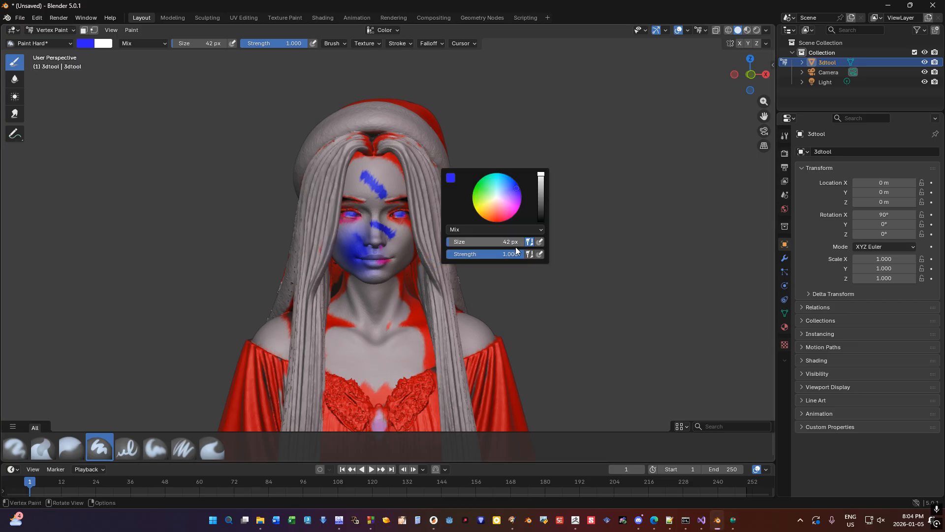
right_click(487, 301)
right_click(450, 311)
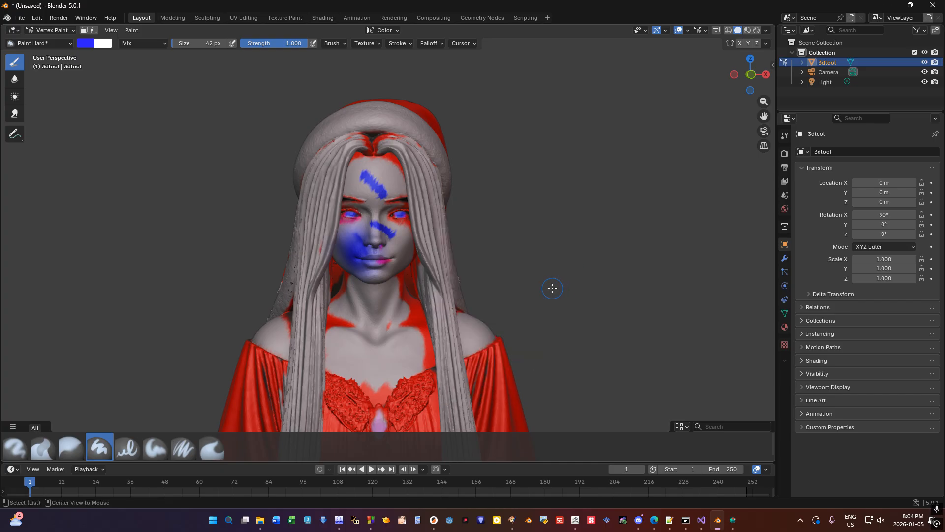
middle_drag(549, 289, 509, 278)
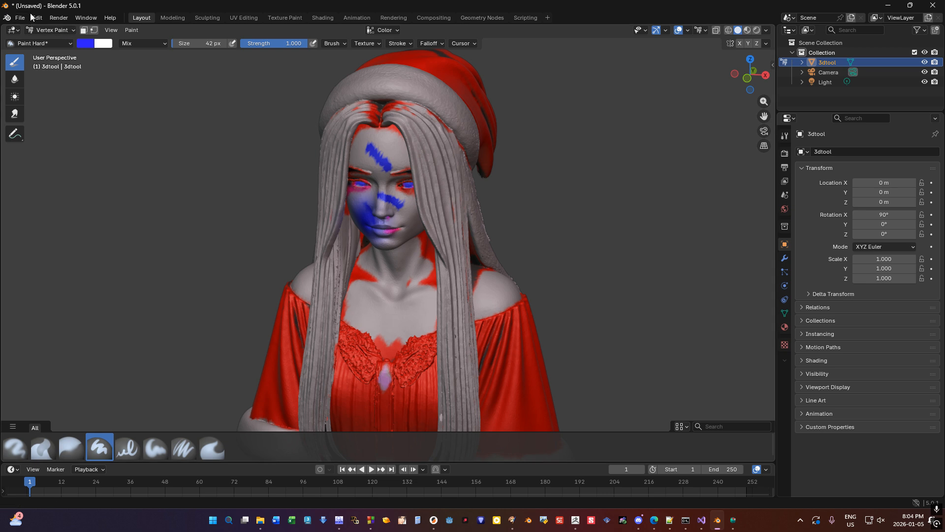
Set the Paint Hard brush's falloff to Constant, paint a blue stripe from the neck down the chest, and reopen the falloff options.
click(432, 43)
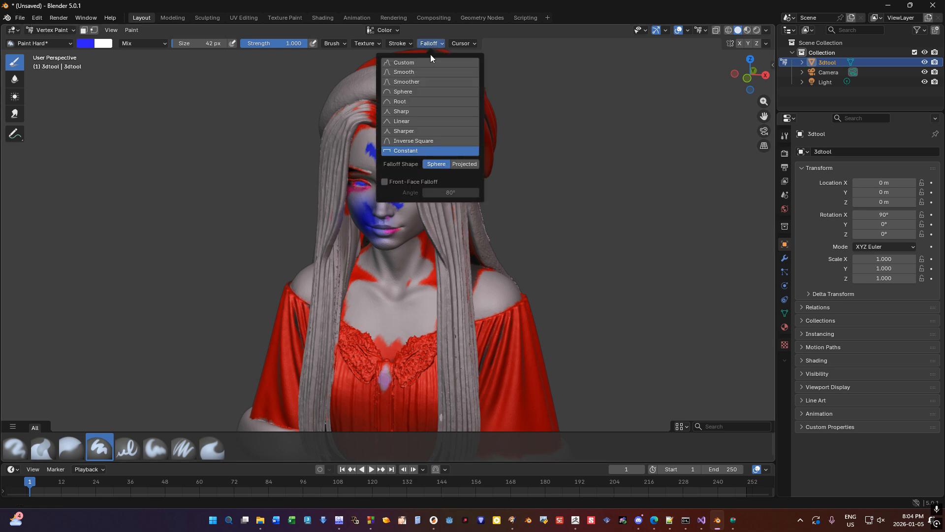
click(413, 151)
drag(392, 270, 394, 320)
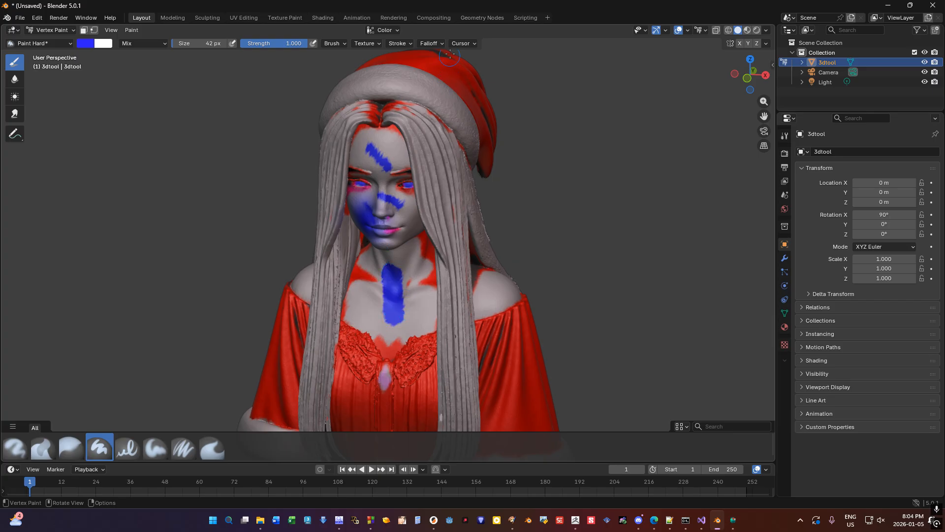
click(441, 41)
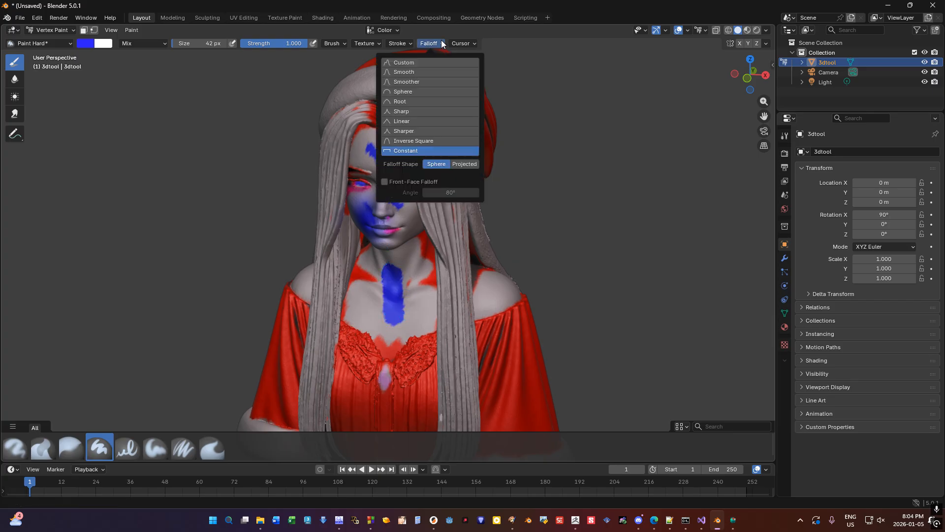
Set the brush falloff to Smoother and paint a curved blue stroke across the front of the dress below the neckline.
click(418, 81)
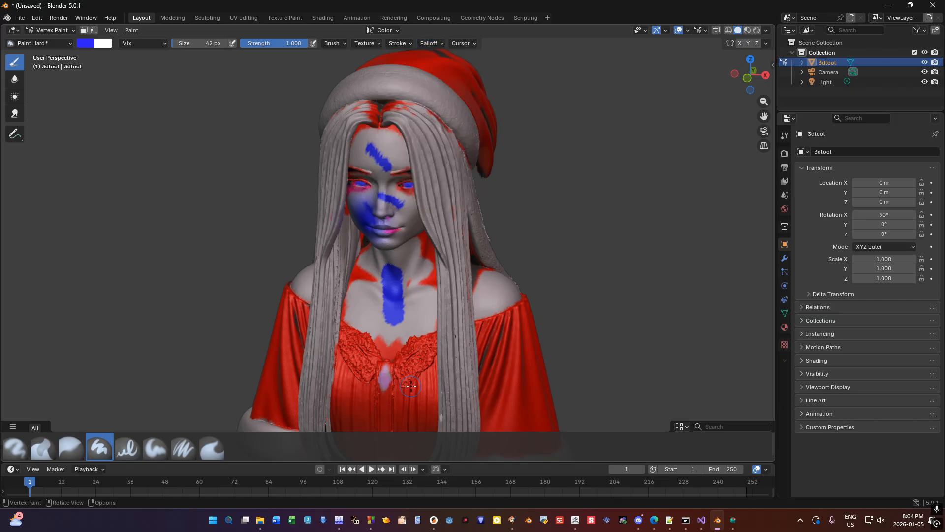
mouse_move(421, 383)
mouse_down()
mouse_move(378, 400)
mouse_move(345, 391)
mouse_move(342, 367)
mouse_up()
scroll(414, 401, up, 3)
middle_drag(413, 402, 441, 266)
scroll(412, 238, up, 2)
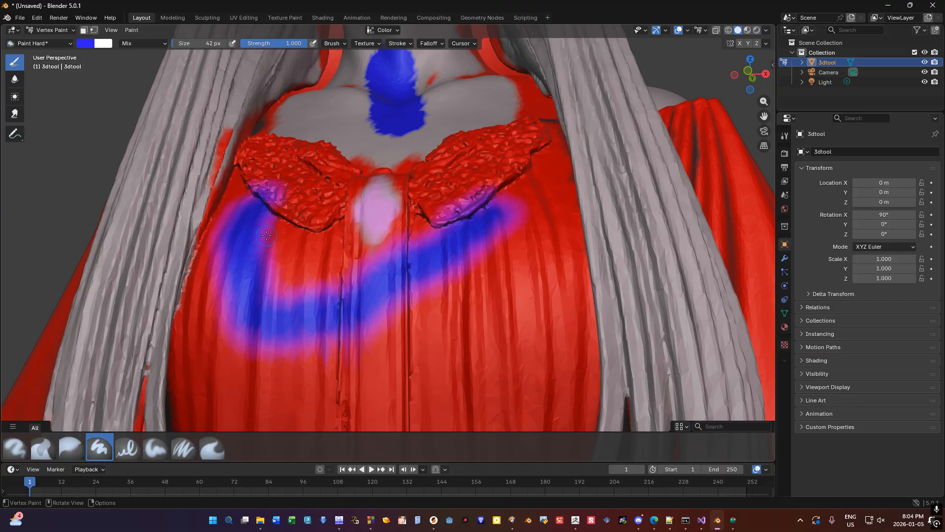
scroll(482, 207, down, 8)
middle_drag(394, 237, 391, 258)
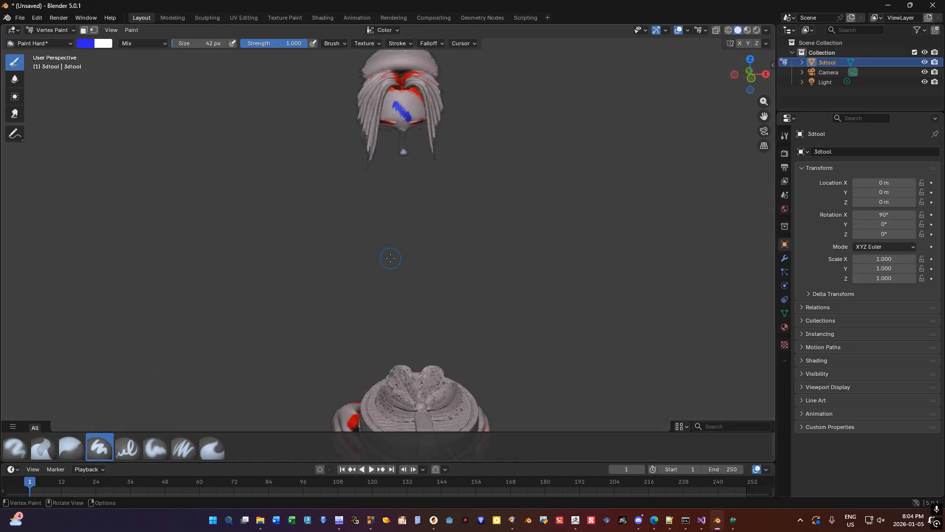
scroll(410, 196, up, 5)
scroll(374, 283, down, 2)
shift+middle_drag(411, 195, 345, 280)
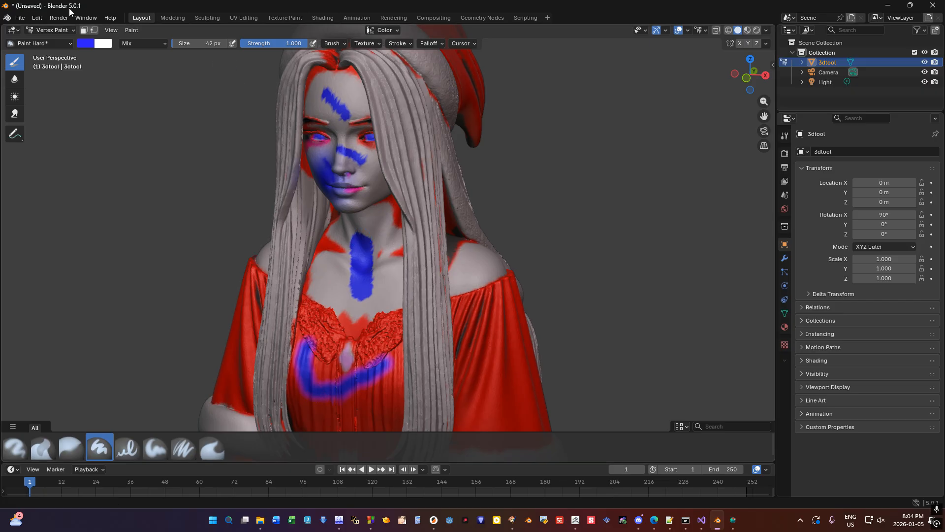
Export the painted figure as a Wavefront OBJ named blender4.obj in the net8.0-windows folder.
click(22, 19)
mouse_move(61, 167)
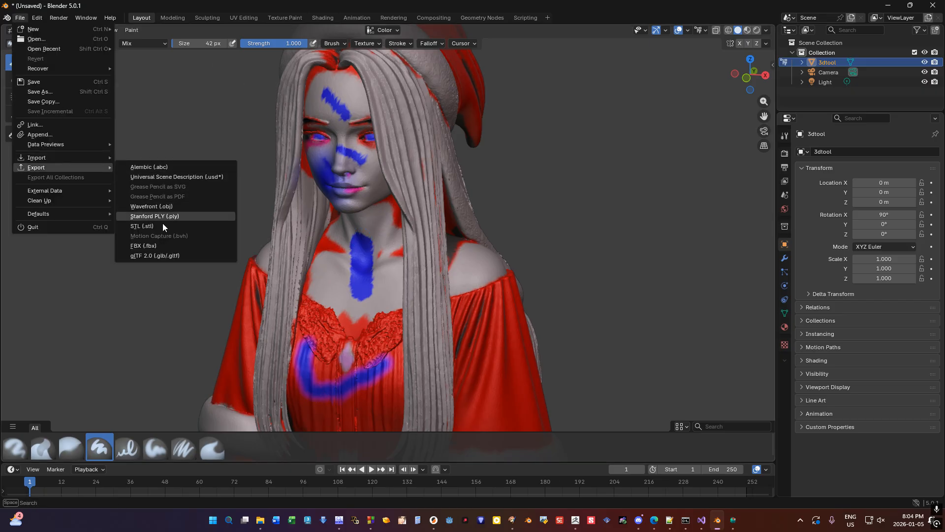
click(150, 208)
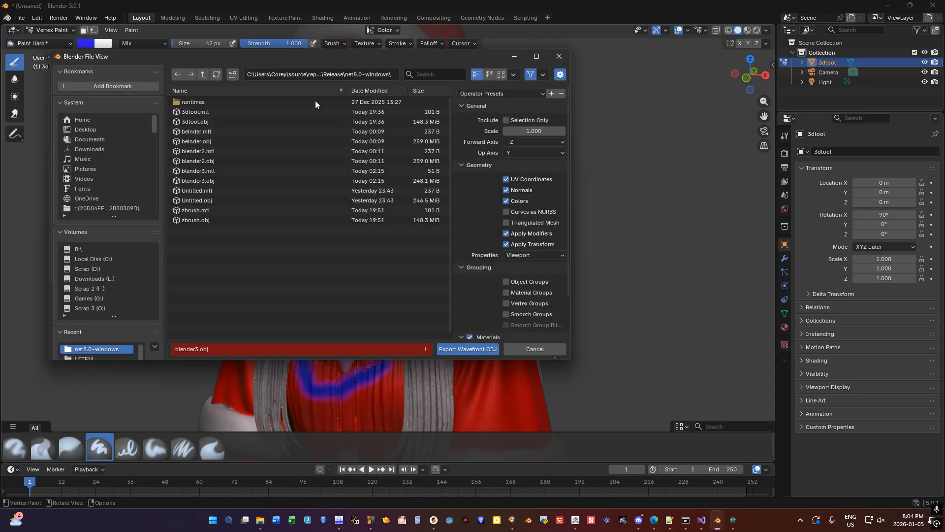
click(216, 352)
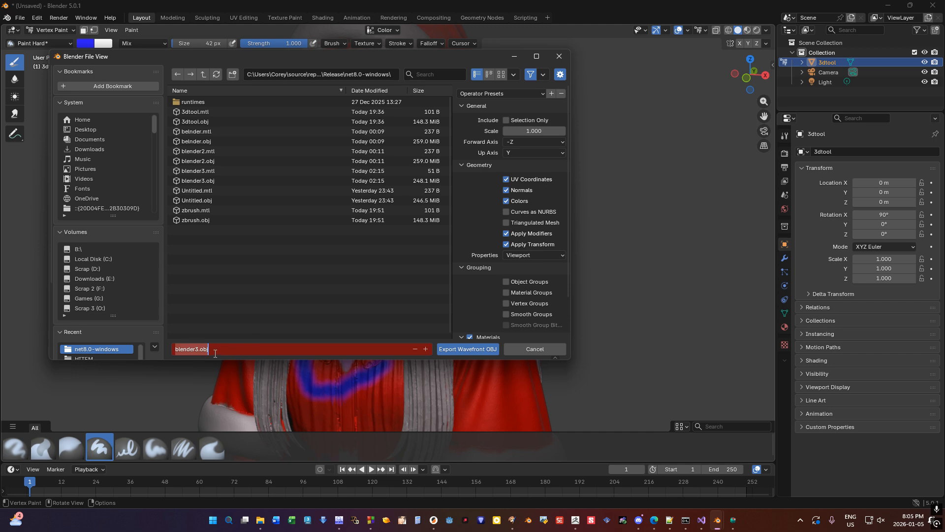
drag(195, 351, 239, 346)
text(4)
click(463, 353)
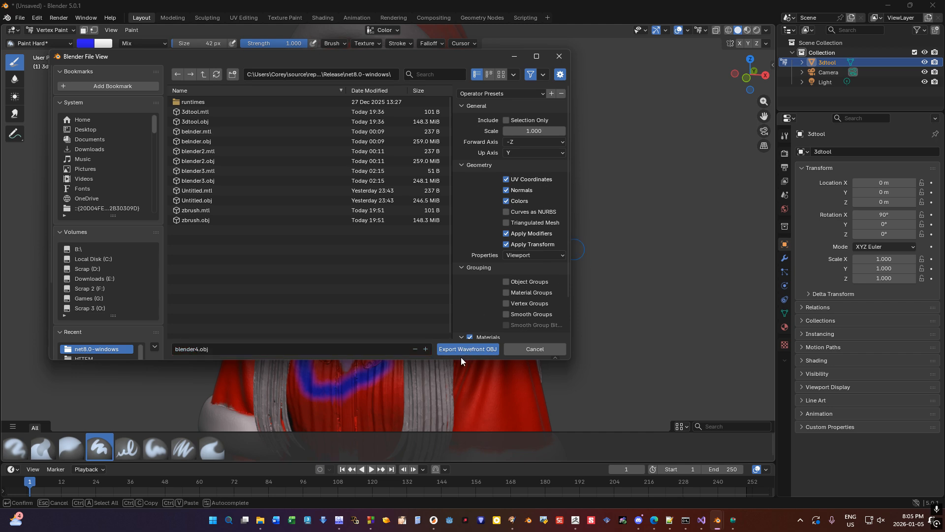
click(465, 350)
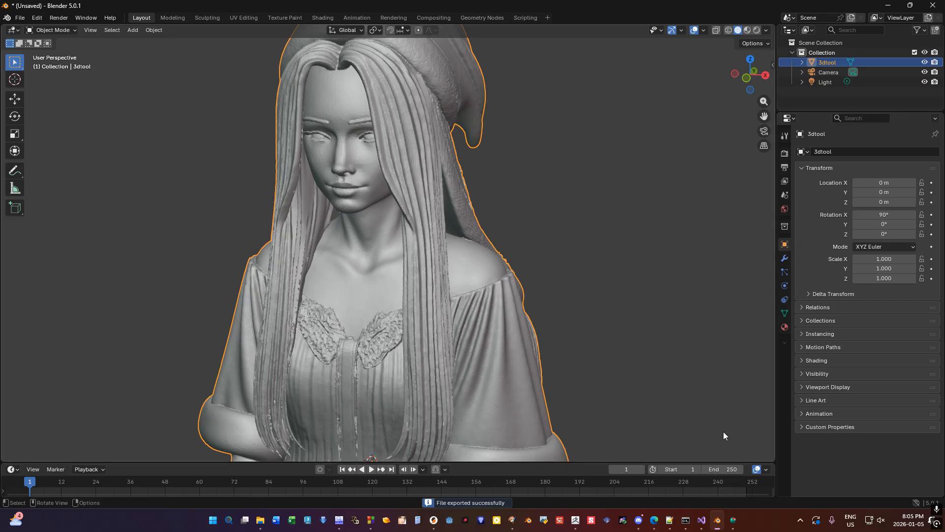
Switch to ZBrush and export the painted figure as an OBJ, overwriting zbrush.obj.
click(576, 519)
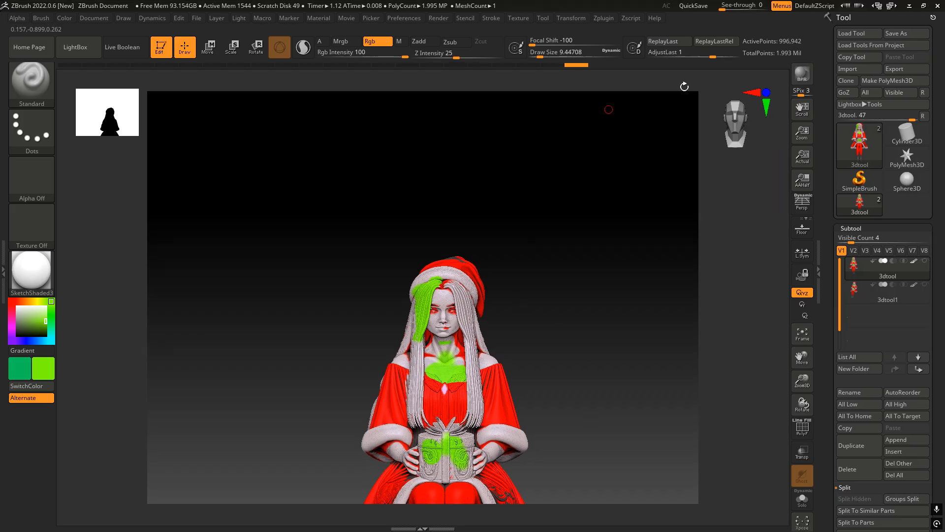
click(889, 71)
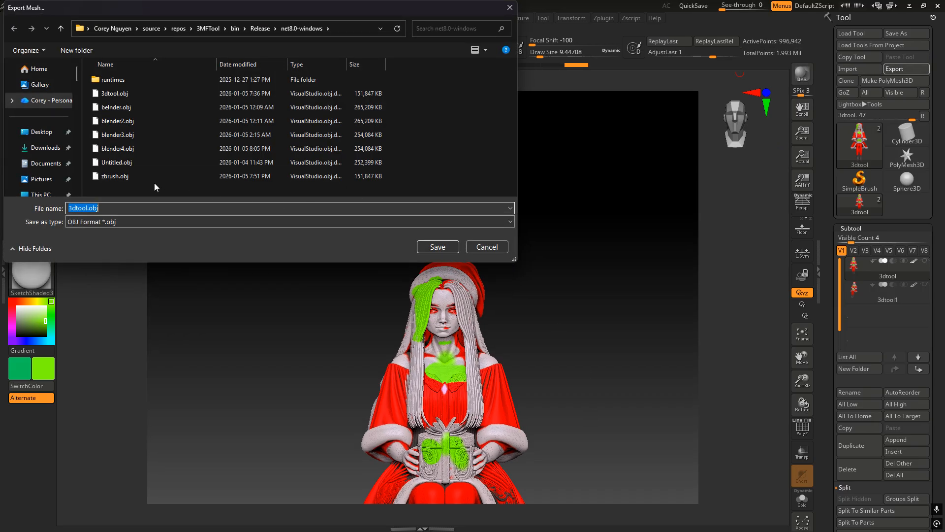
click(127, 175)
click(438, 247)
click(486, 259)
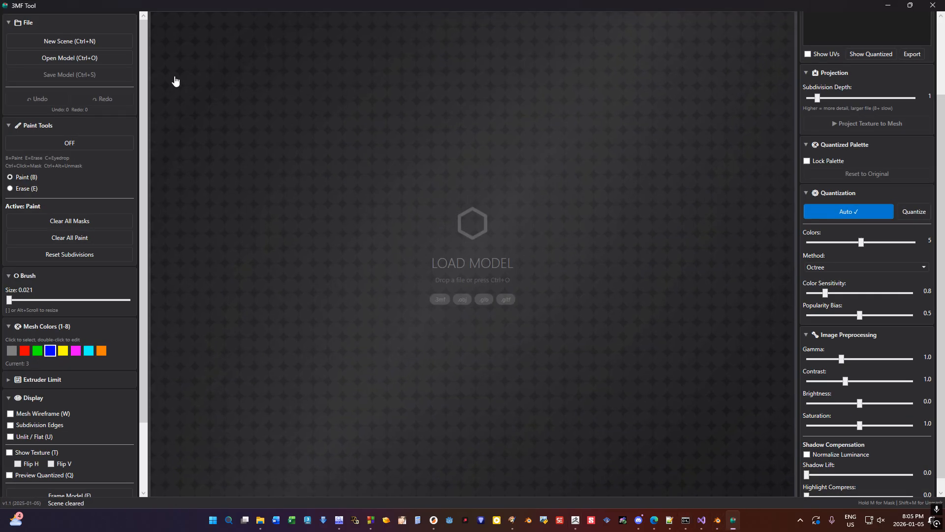
In 3MF Tool, open zbrush.obj and scale the model down to about 100 mm.
key(ctrl+o)
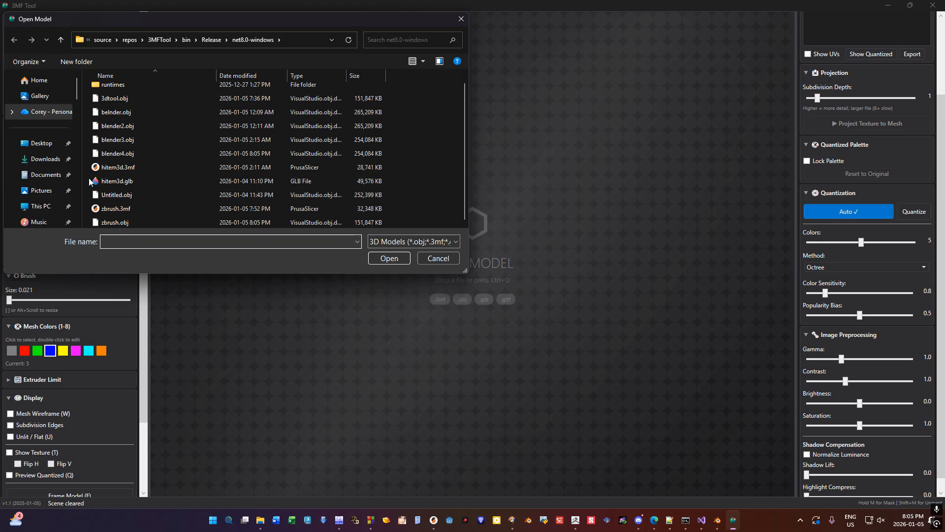
scroll(243, 84, up, 1)
double_click(126, 93)
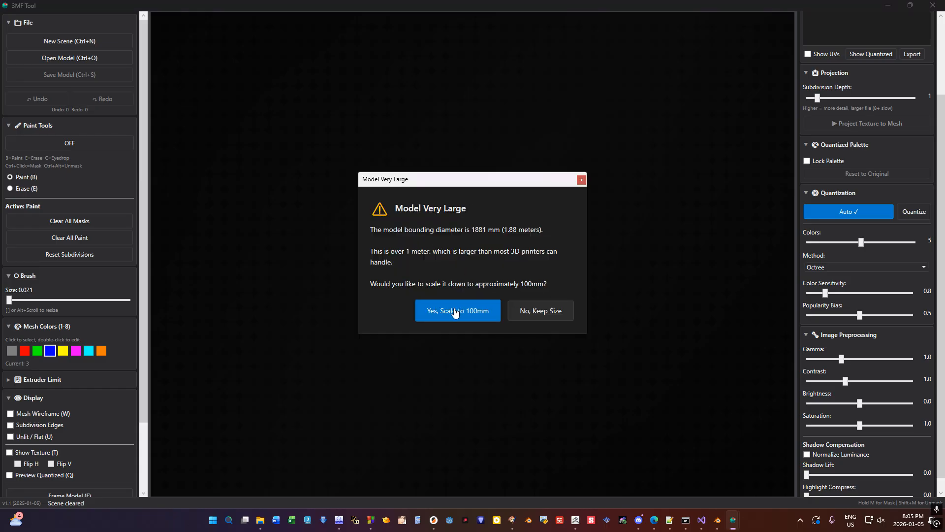
click(471, 314)
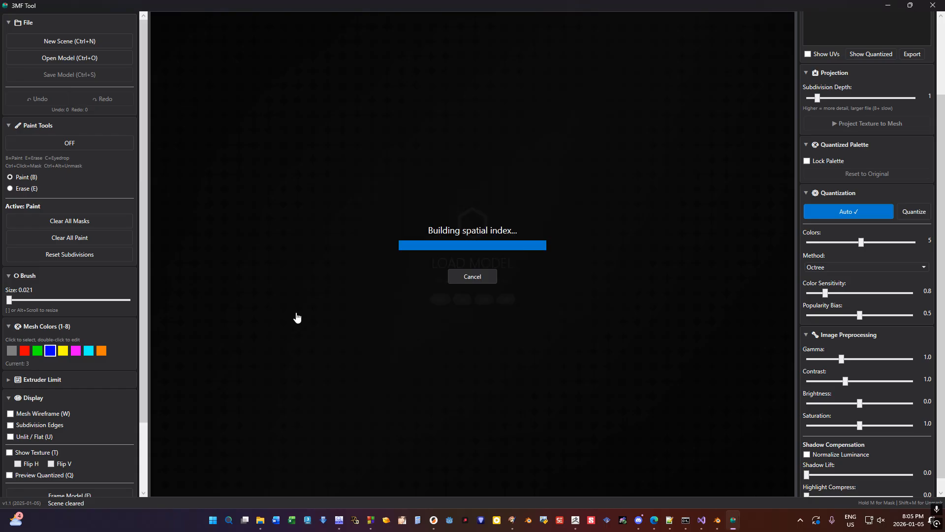
Examine how the green and red paint from ZBrush carried over to the loaded figure from several angles.
middle_drag(569, 185, 564, 215)
scroll(564, 215, up, 3)
drag(564, 214, 446, 121)
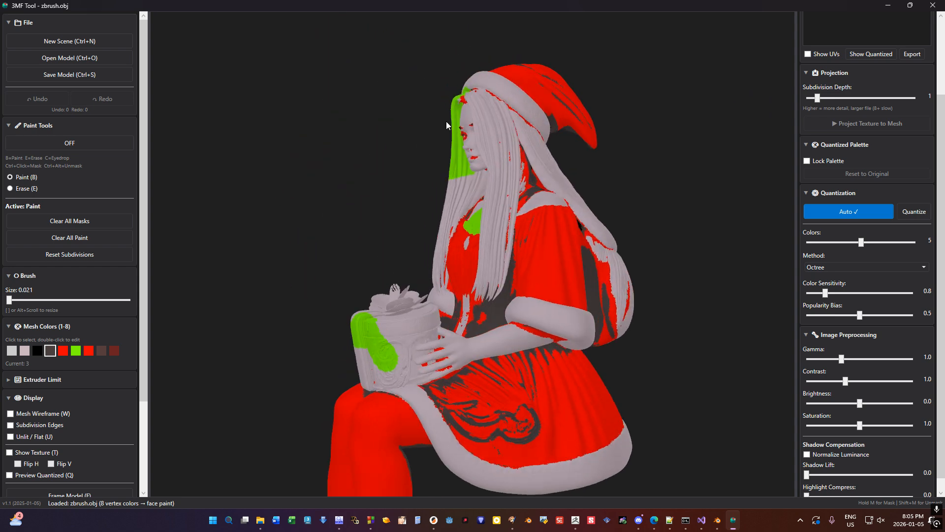
scroll(438, 108, up, 5)
middle_drag(435, 102, 463, 214)
scroll(454, 224, up, 1)
scroll(454, 225, down, 12)
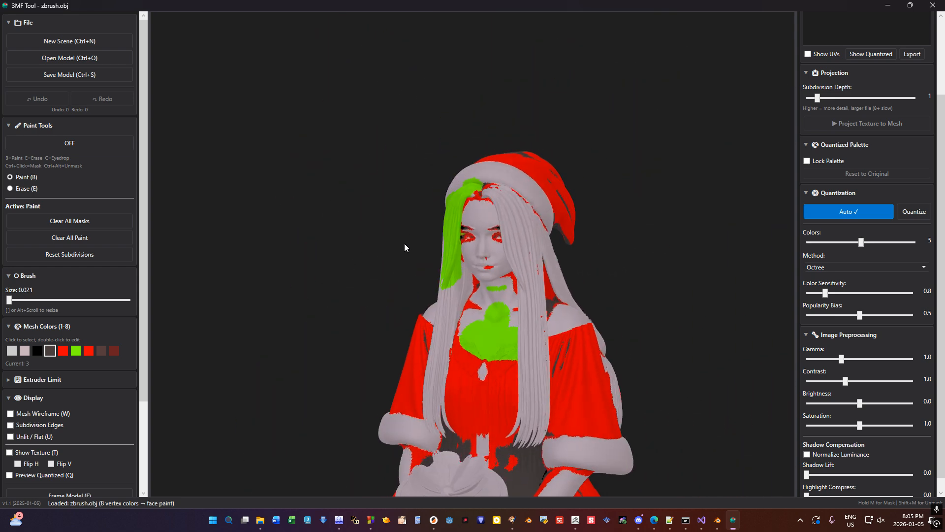
drag(370, 254, 382, 247)
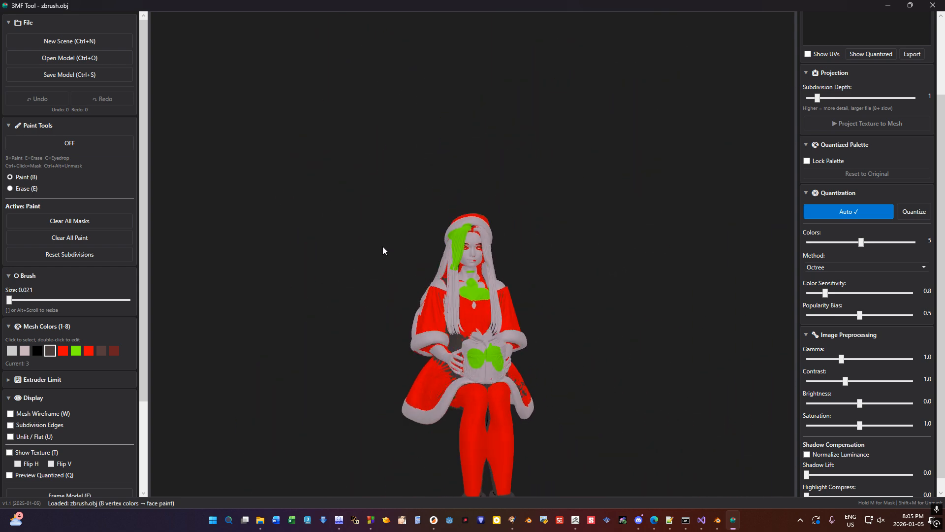
Save the loaded figure as a face-painted 3MF, overwriting zbrush.3mf.
click(92, 73)
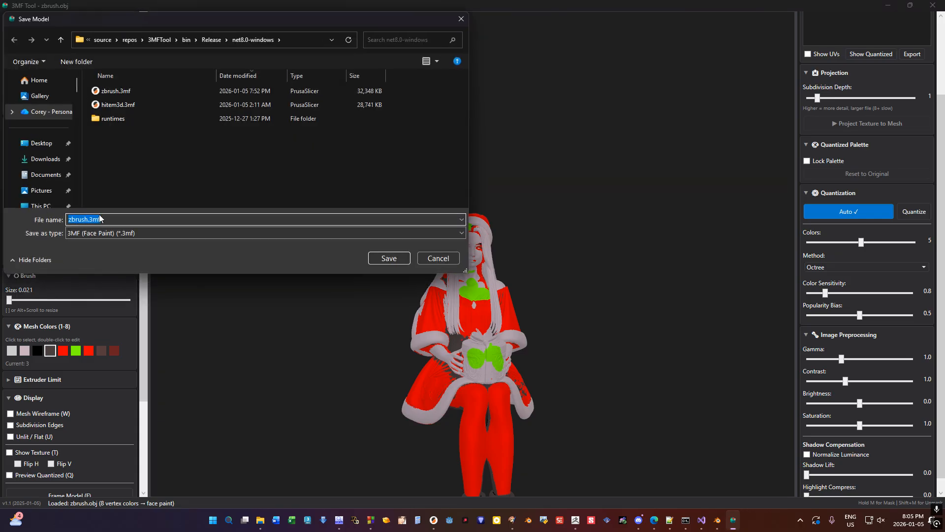
click(387, 258)
click(493, 295)
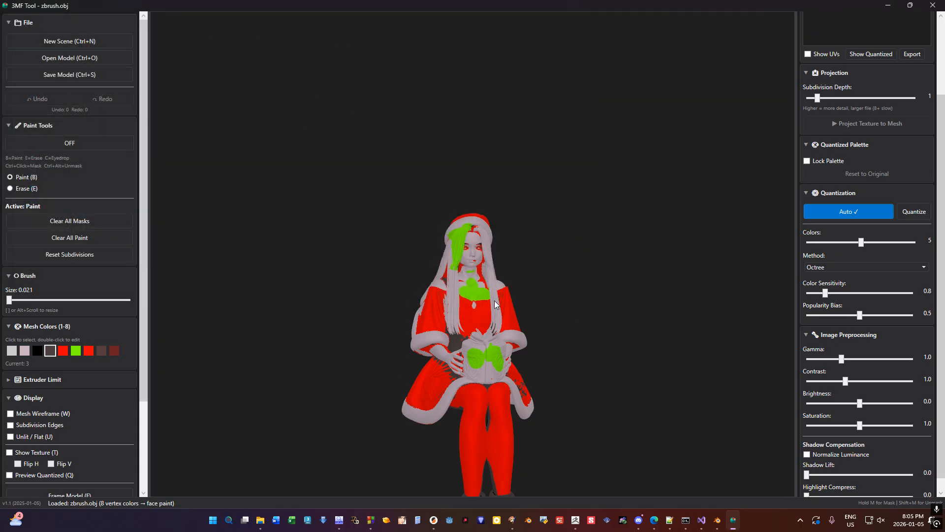
Open blender4.obj scaled down to about 100 mm and look over its imported colors.
click(96, 62)
double_click(161, 103)
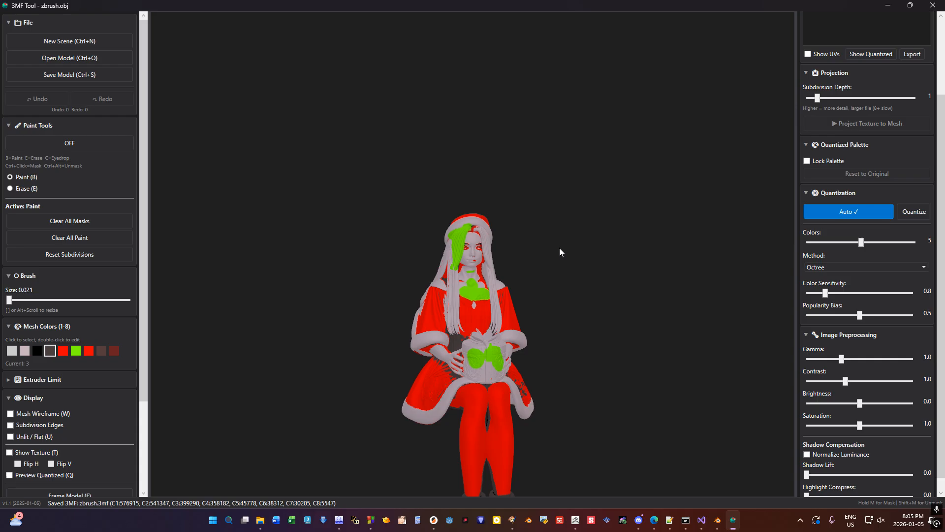
drag(560, 248, 506, 211)
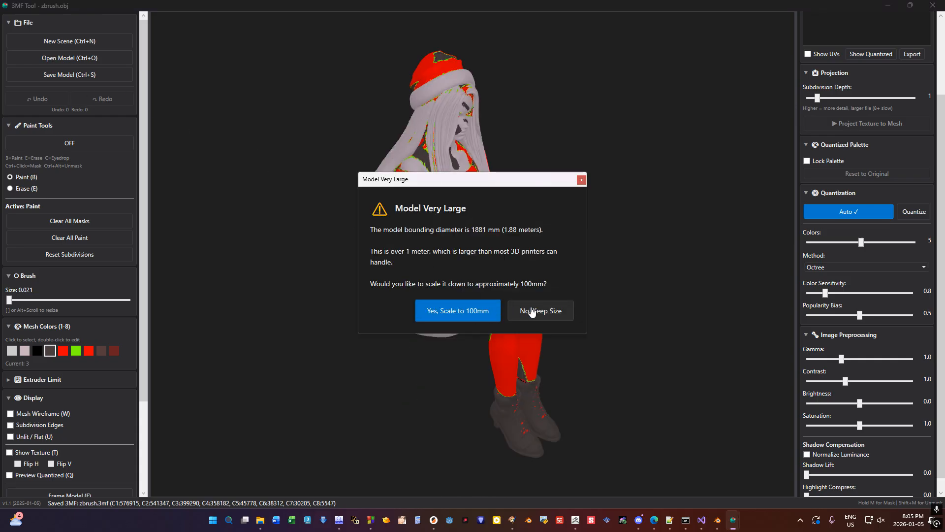
click(481, 311)
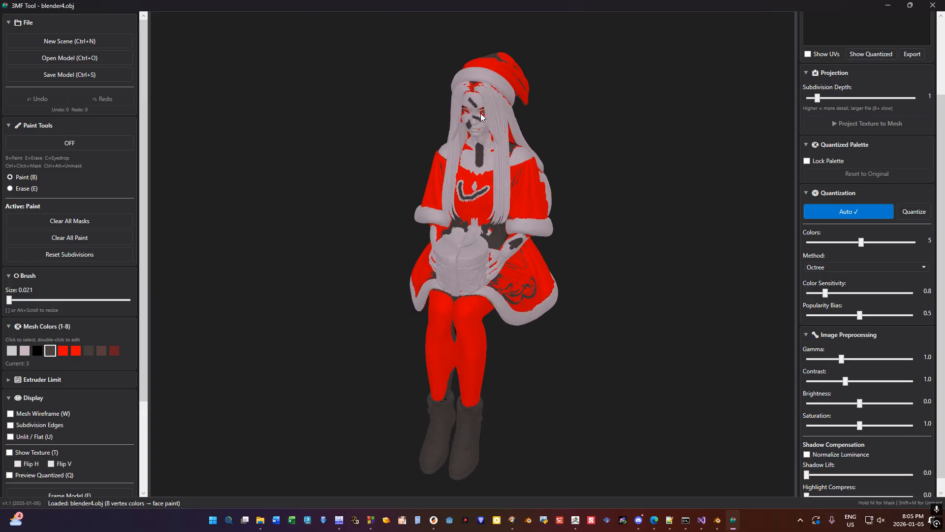
scroll(424, 150, up, 5)
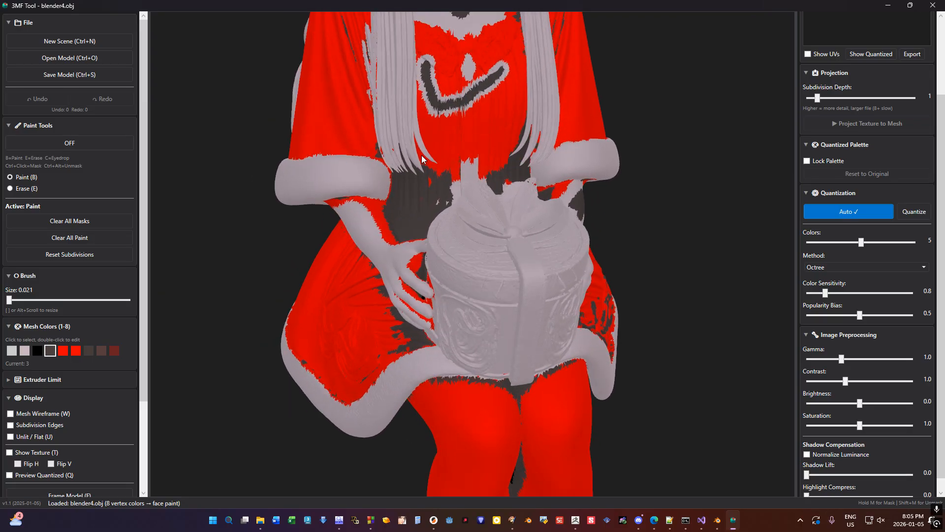
Start a new scene and load blender4.obj into it, scaled down to about 100 mm.
click(81, 46)
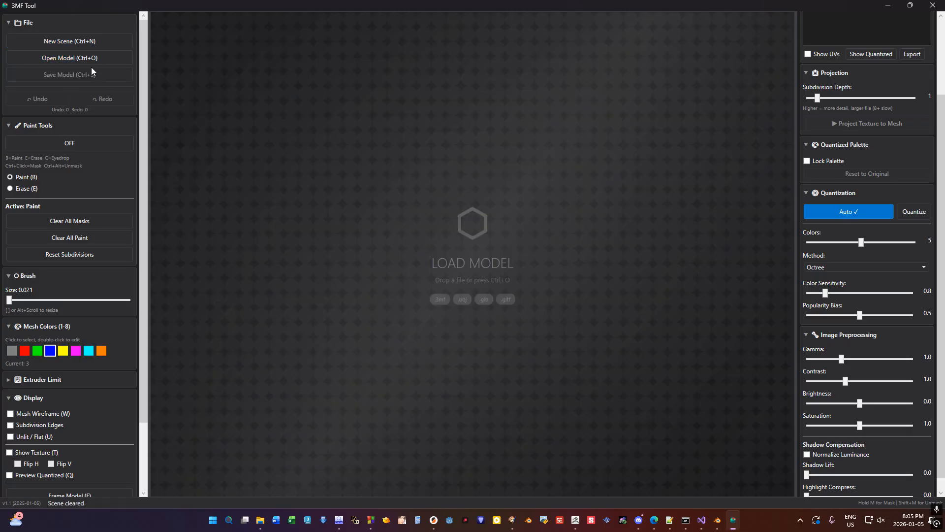
key(ctrl+o)
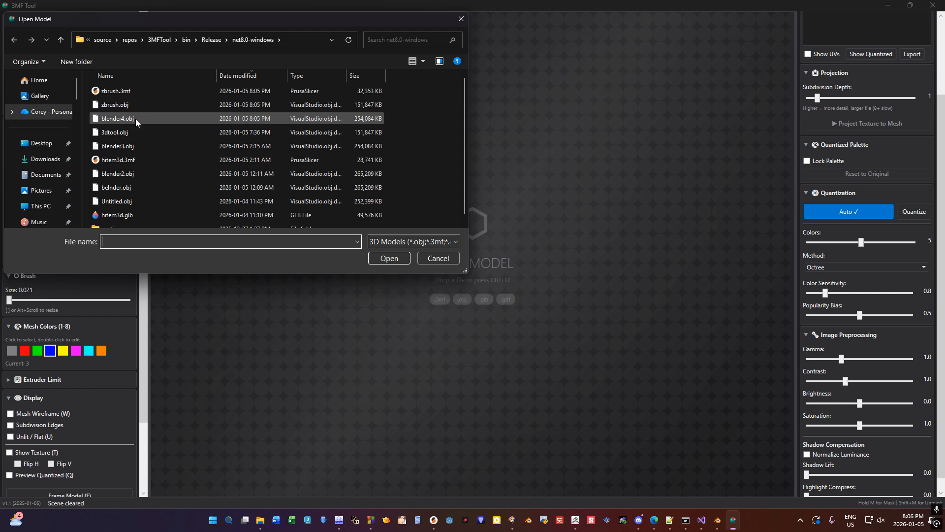
double_click(135, 120)
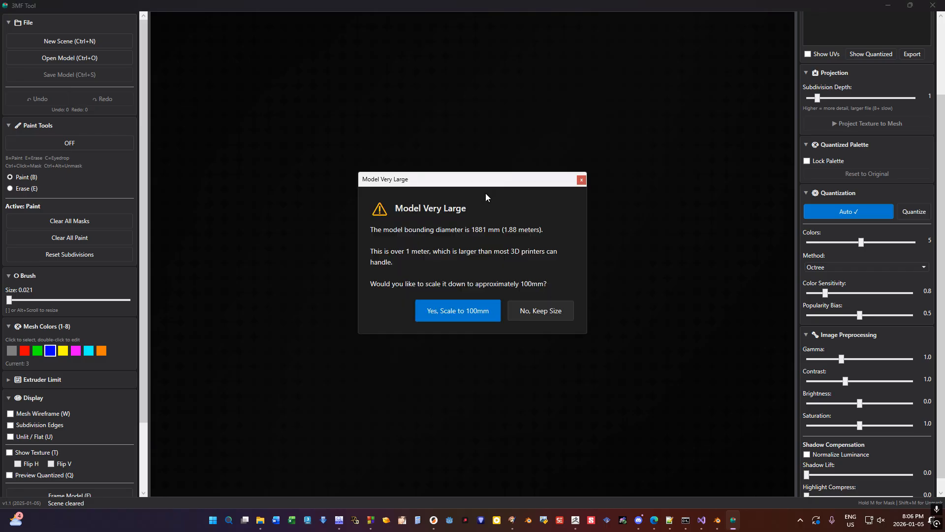
click(482, 311)
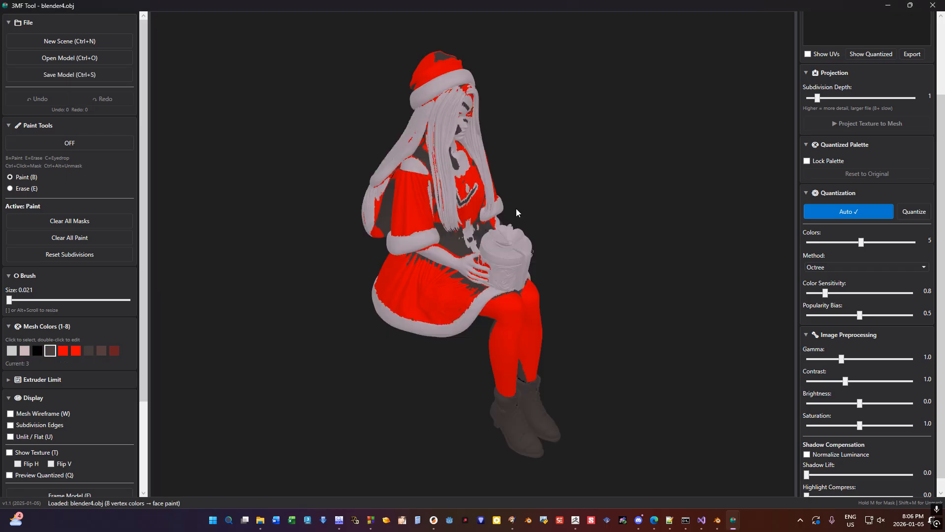
Inspect how the Blender brush strokes on the face, neck, dress and arm were converted to face colors.
drag(515, 208, 454, 171)
scroll(454, 172, up, 4)
middle_drag(454, 171, 458, 246)
scroll(458, 242, up, 3)
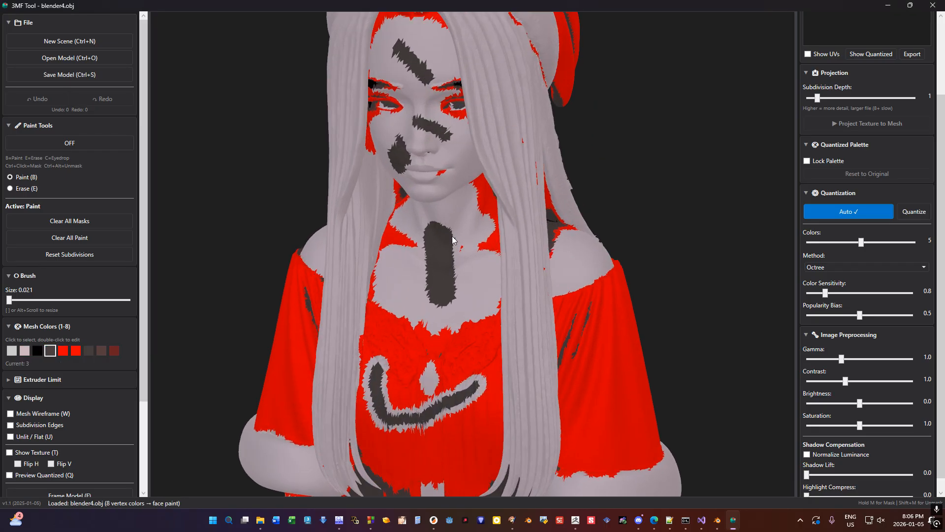
scroll(454, 241, down, 5)
drag(449, 258, 420, 259)
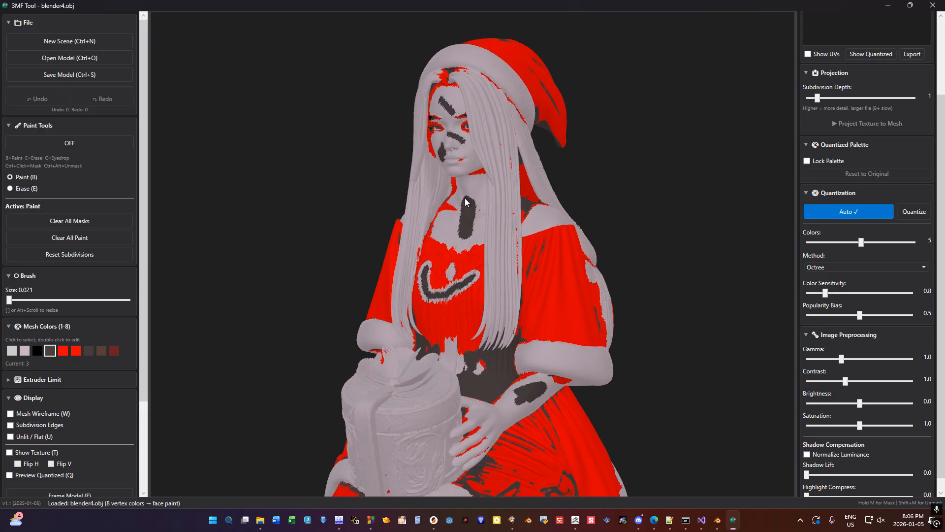
scroll(492, 119, down, 5)
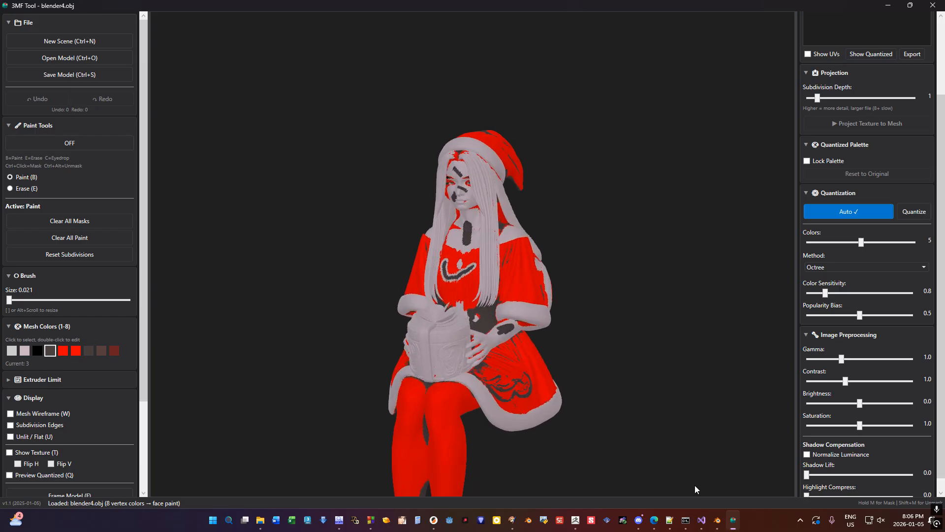
Switch to Blender and put the figure back into Vertex Paint mode.
click(717, 520)
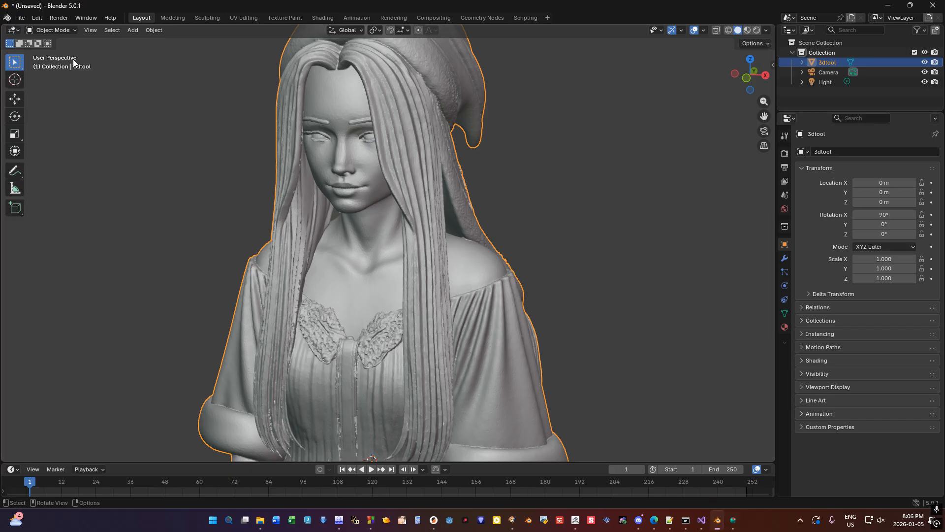
click(51, 30)
click(49, 70)
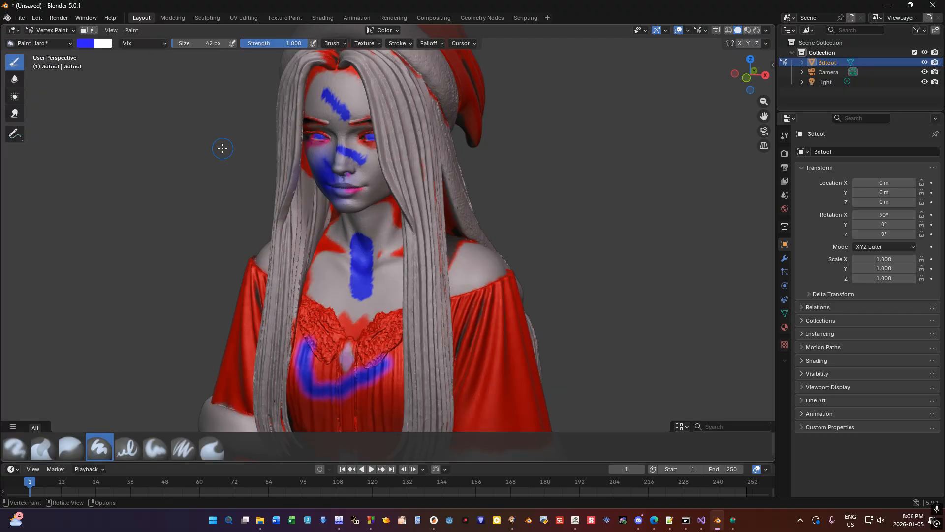
Undo the blue test strokes on the figure's dress, neck and face.
scroll(222, 148, up, 1)
key(ctrl+z)
key(ctrl+z)
key(ctrl+z)
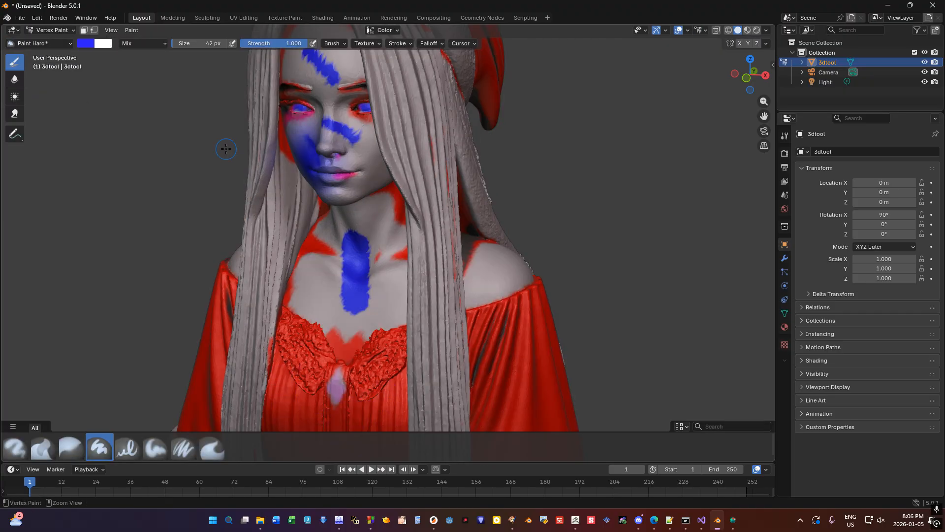
key(ctrl+z)
key(ctrl+z)
key(ctrl+z)
key(ctrl+z)
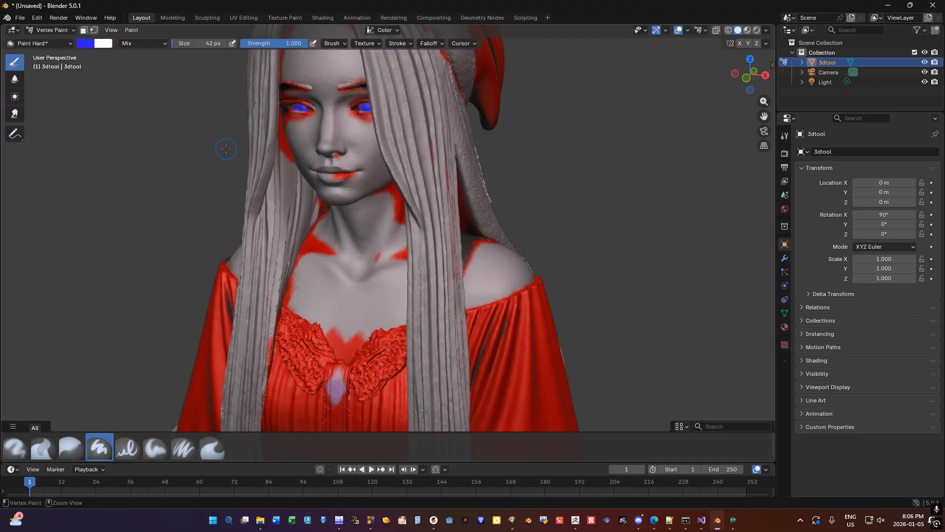
Undo the last vertex paint strokes and redo the blue strokes on the figure's eyes.
key(ctrl+z)
key(ctrl+z)
click(42, 18)
click(45, 38)
click(36, 19)
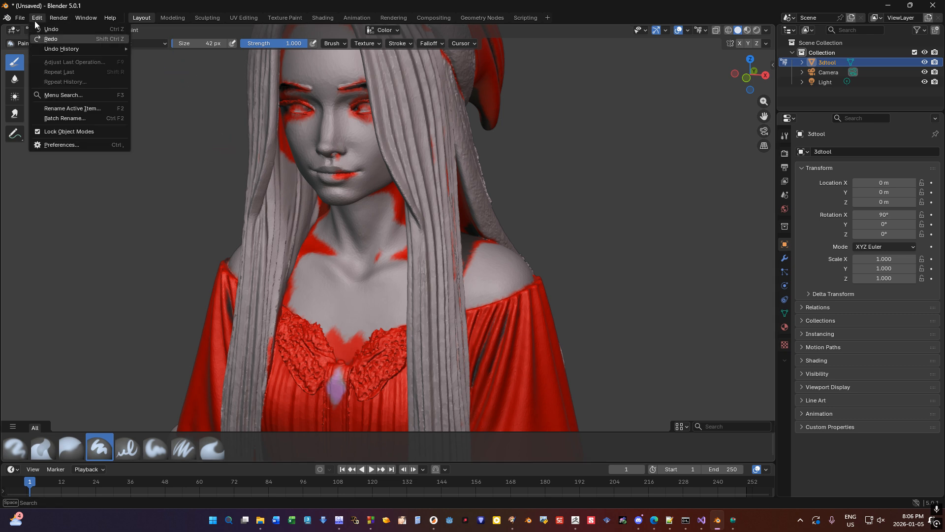
click(49, 39)
Export the vertex-painted figure as a Wavefront OBJ with colors, overwriting blender4.obj.
click(20, 18)
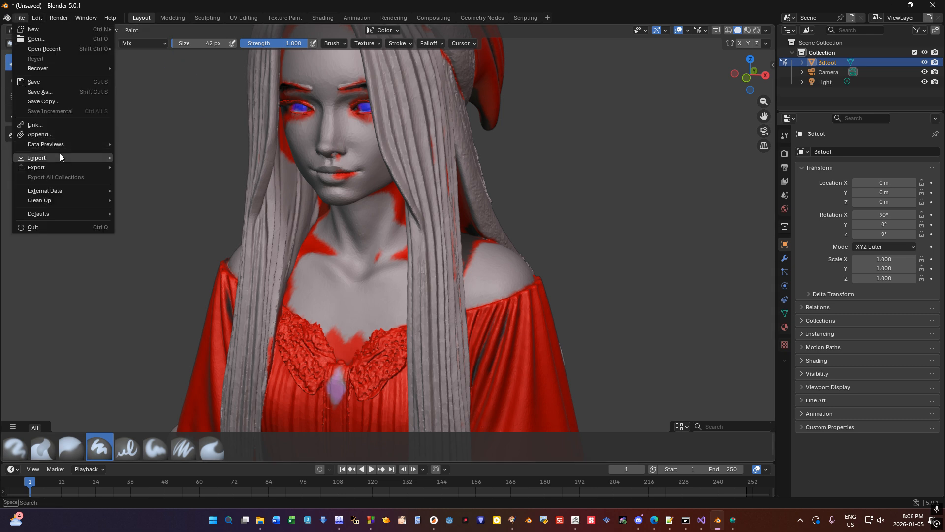
mouse_move(51, 167)
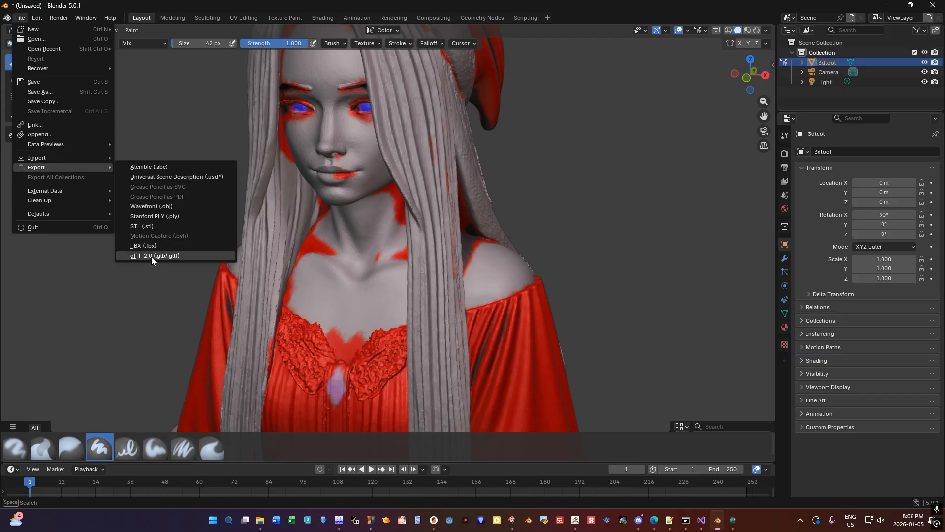
click(172, 207)
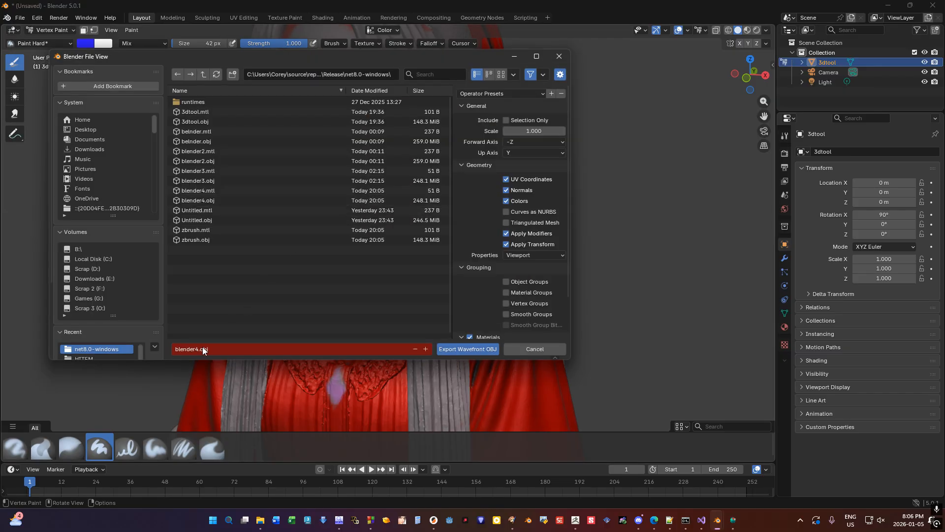
click(455, 344)
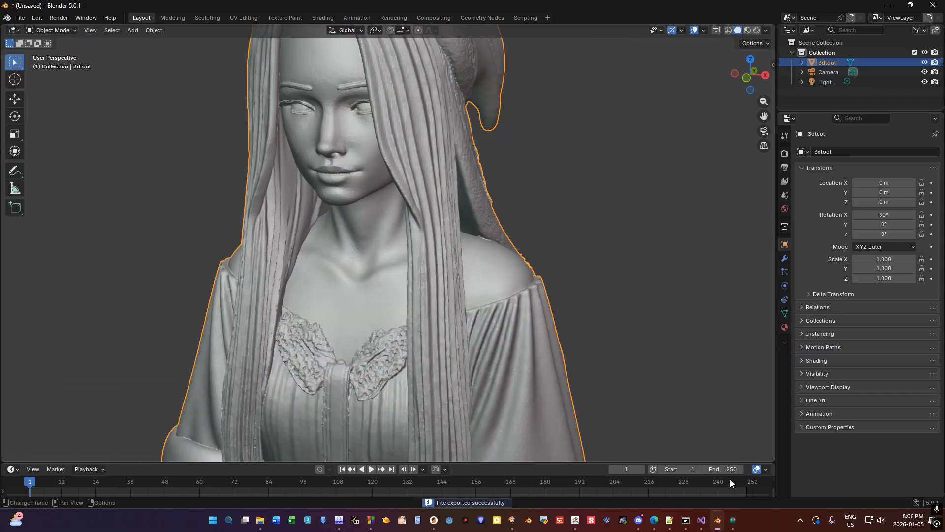
Switch to 3MF Tool, start a new scene and load the re-exported blender4.obj, scaled down to about 100 mm.
click(733, 520)
click(87, 57)
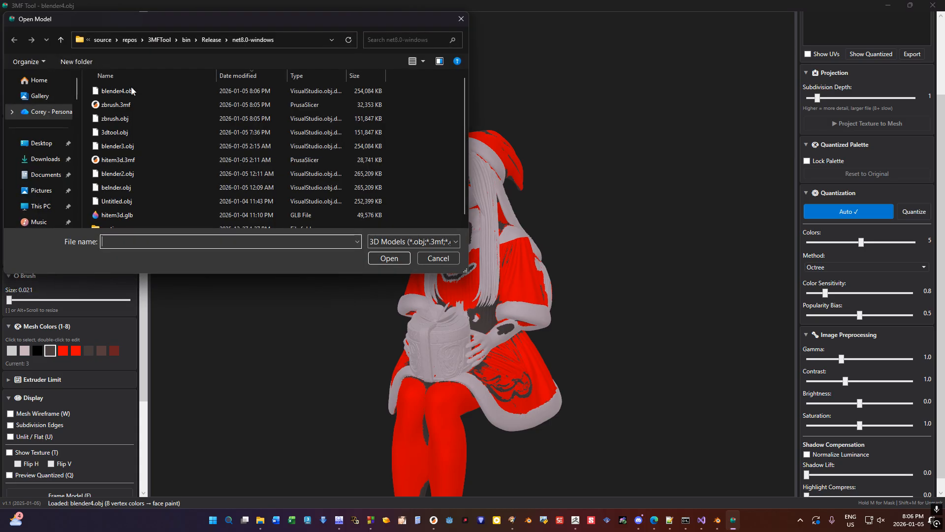
click(435, 258)
click(74, 41)
click(129, 59)
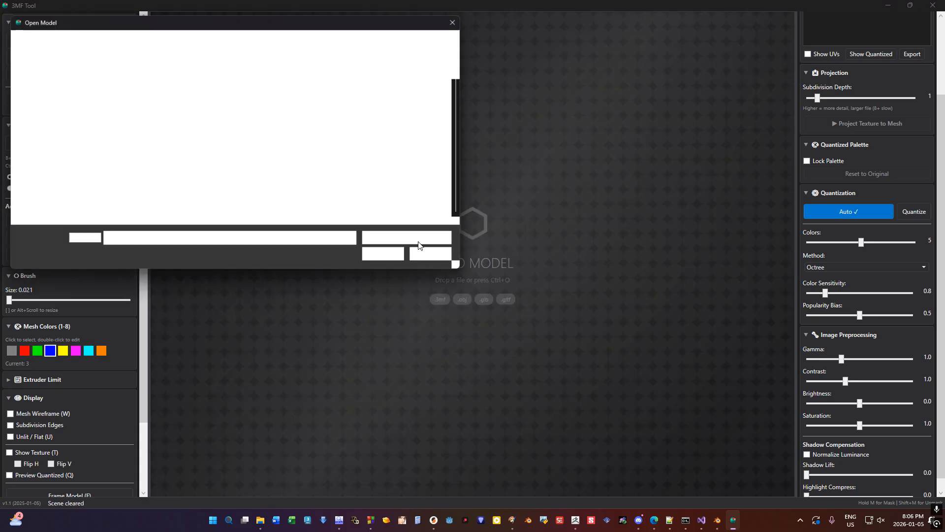
double_click(136, 93)
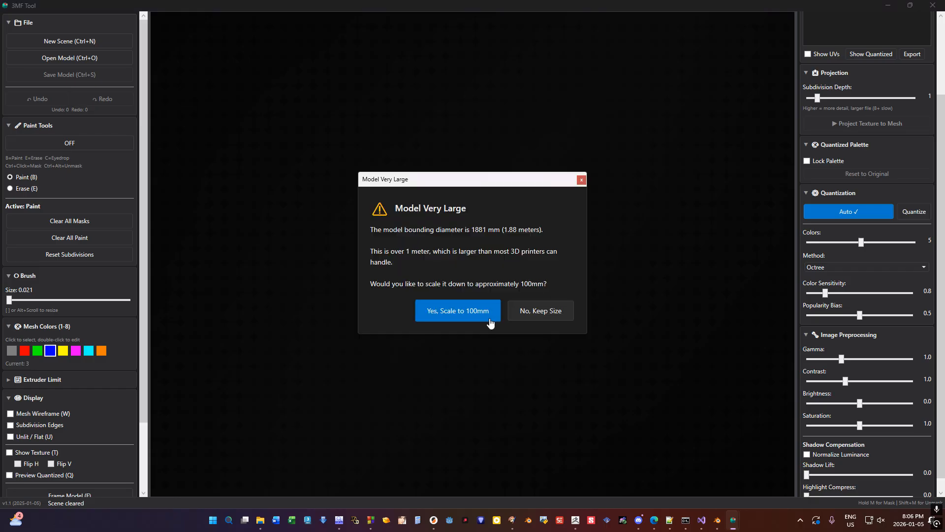
click(490, 319)
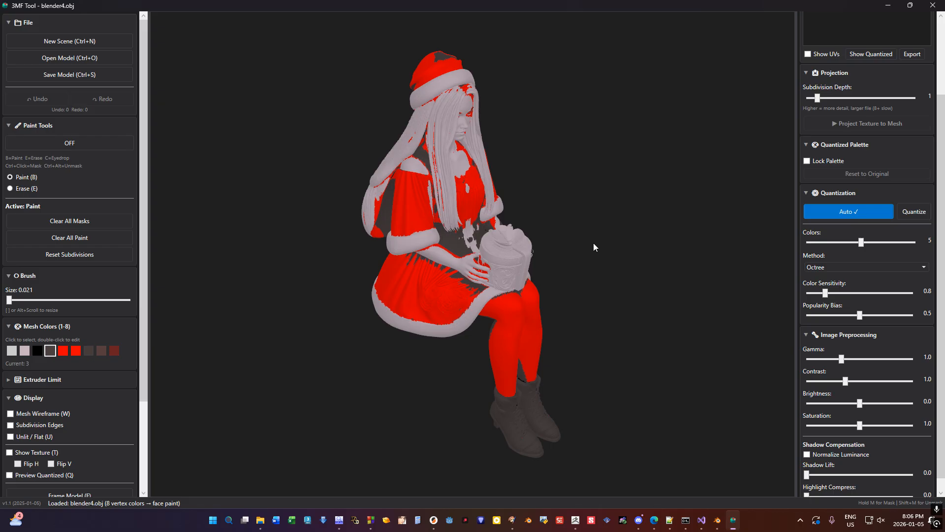
Examine the converted face colors on the figure's eyes, face, neck and upper dress from the front.
drag(593, 246, 525, 282)
scroll(498, 251, up, 4)
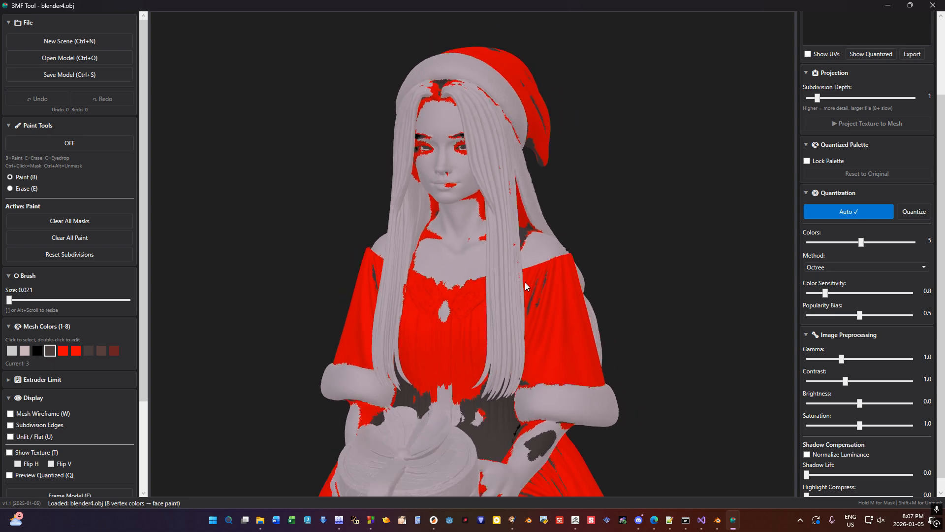
scroll(524, 282, up, 1)
scroll(525, 282, down, 1)
drag(483, 223, 459, 294)
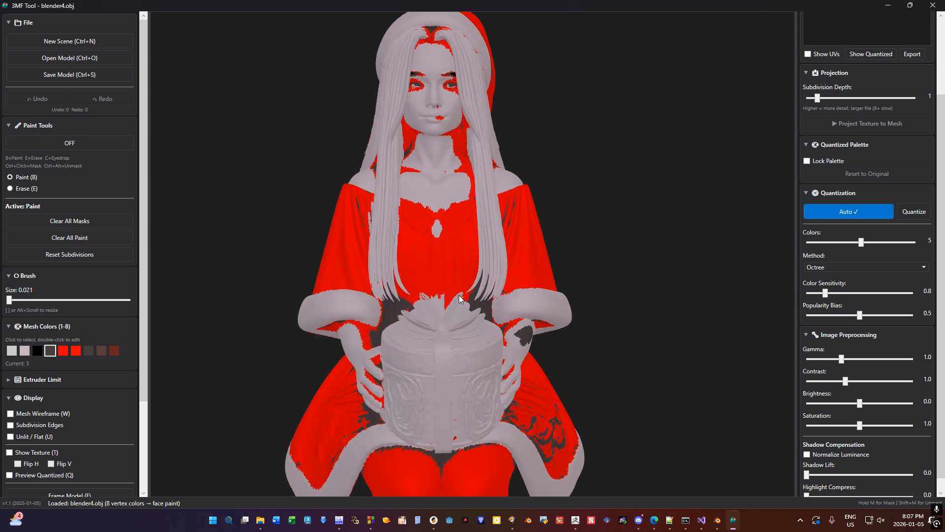
Switch to Blender, put the figure in Vertex Paint mode and examine the blue strokes on the waist and forearm.
click(718, 520)
scroll(524, 270, down, 4)
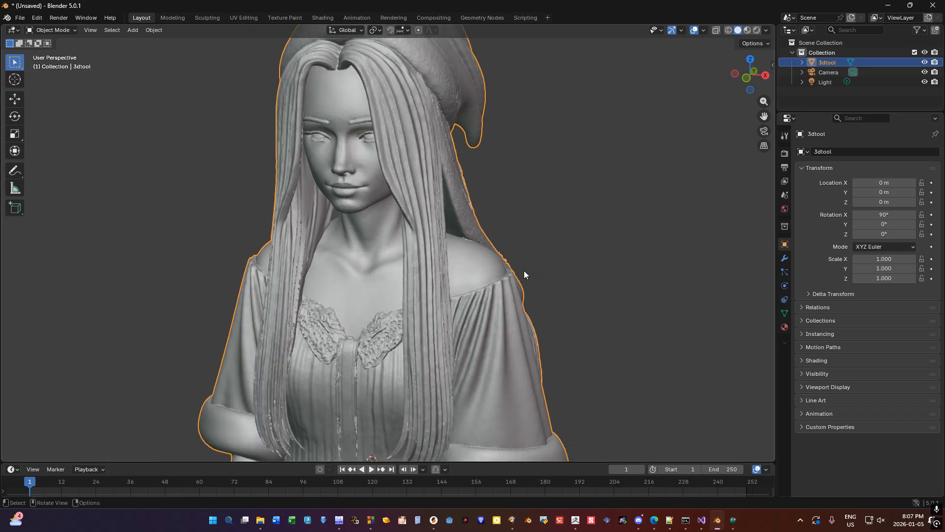
click(64, 30)
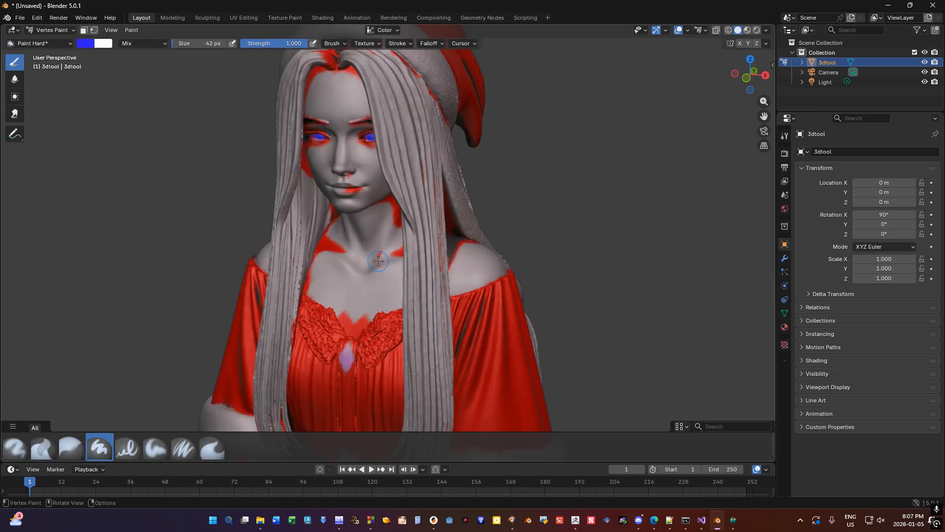
middle_drag(379, 261, 435, 315)
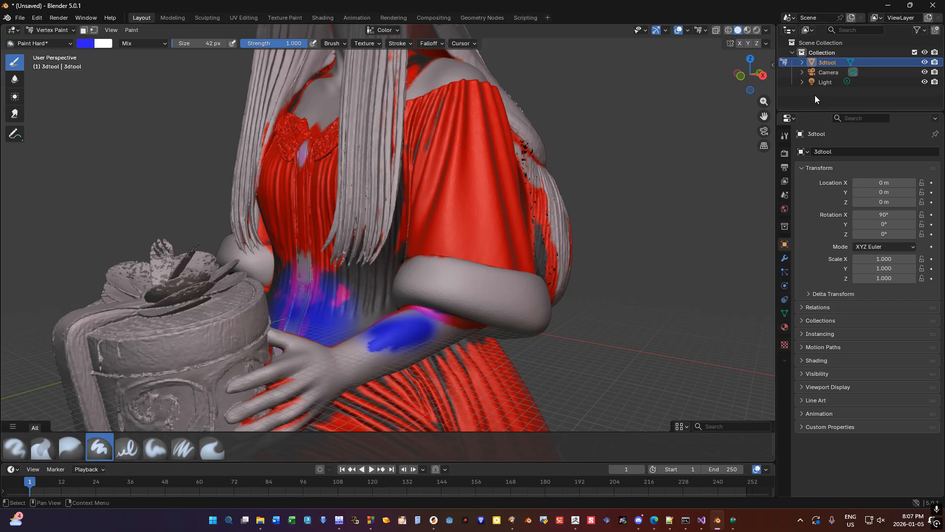
Return to 3MF Tool and examine how the waist, forearm, skirt and leg colors were converted on the figure.
click(887, 4)
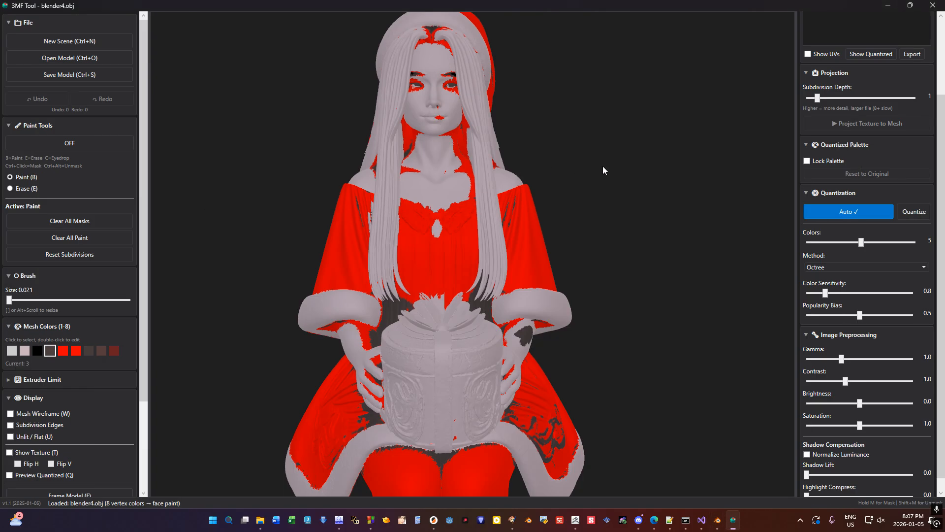
scroll(595, 197, down, 1)
drag(595, 197, 472, 206)
middle_drag(473, 206, 544, 144)
scroll(553, 164, down, 2)
scroll(520, 216, up, 2)
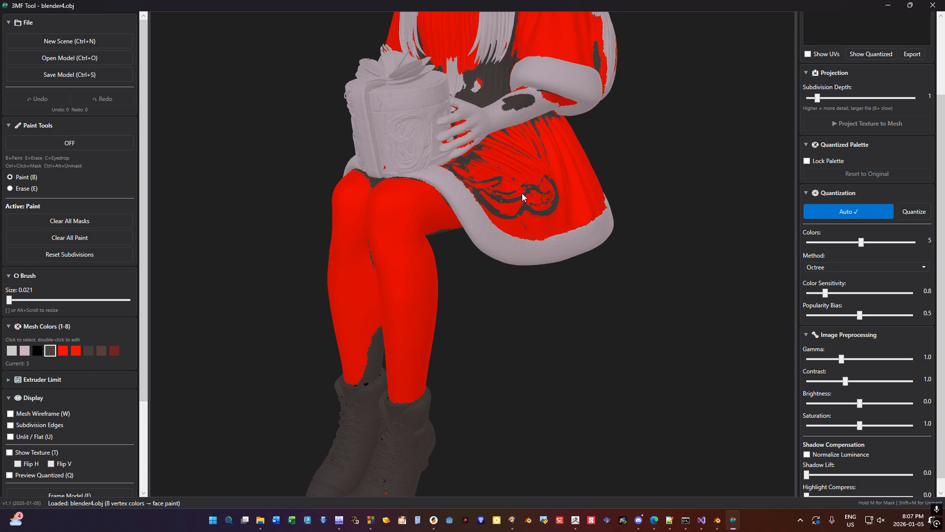
drag(536, 181, 579, 241)
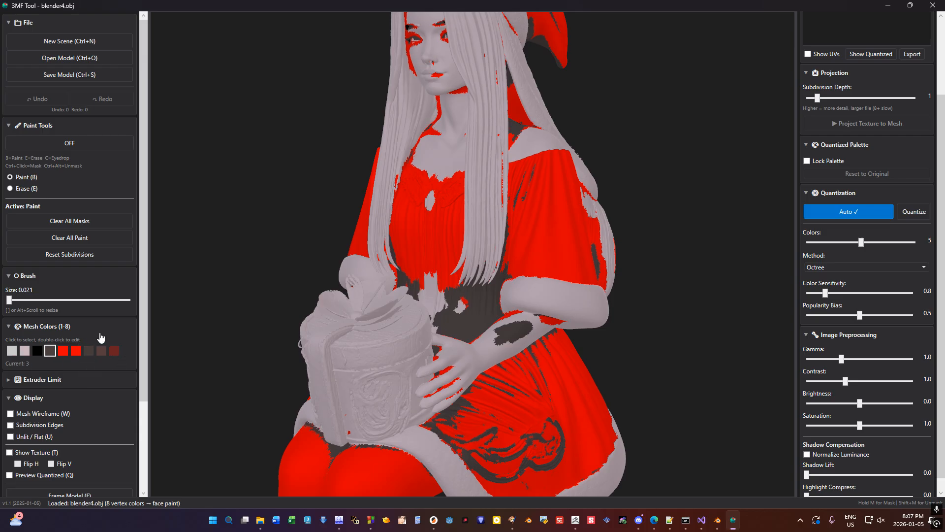
Expand the extruder limit settings and change mesh color 7 from the palette to white.
scroll(58, 428, down, 1)
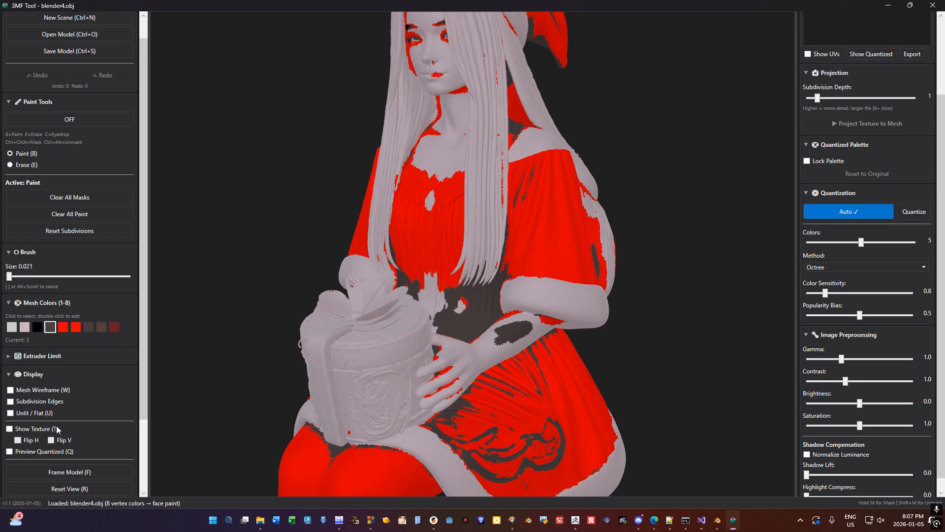
click(33, 355)
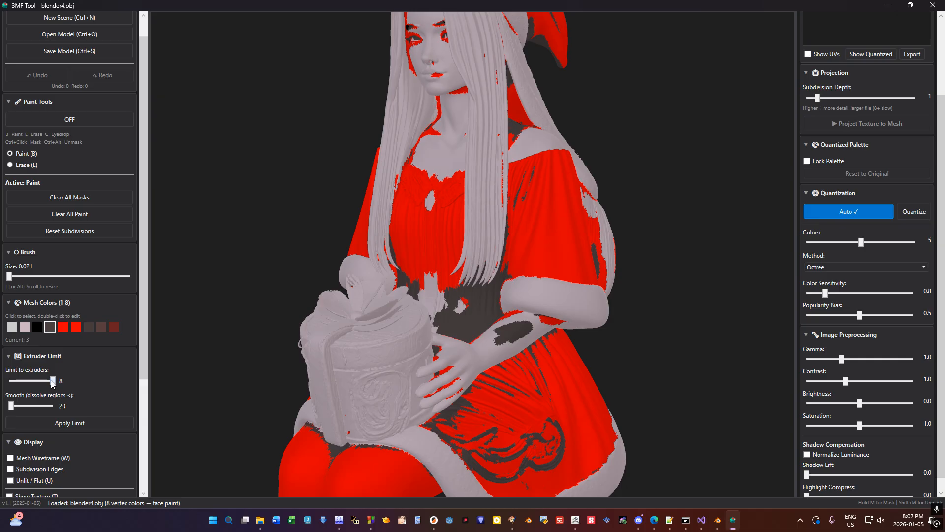
click(102, 328)
double_click(107, 332)
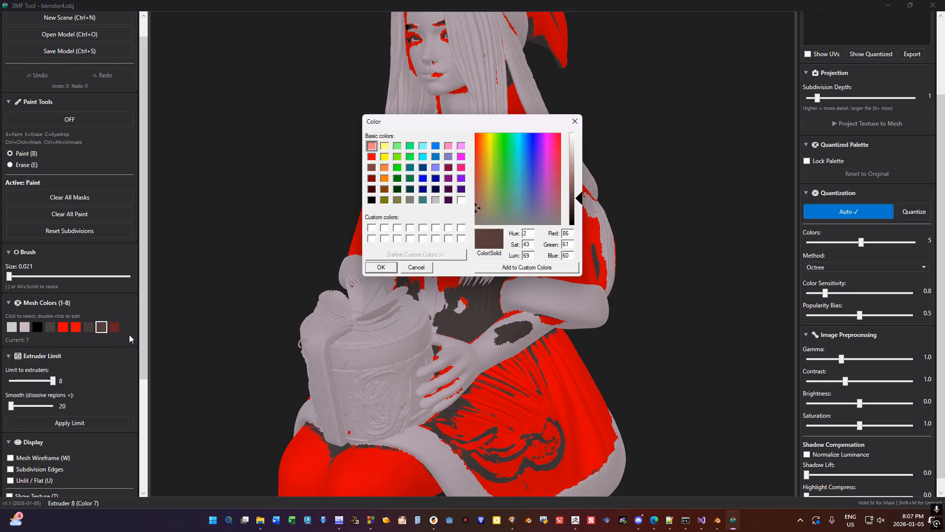
click(559, 150)
mouse_move(574, 157)
mouse_down()
mouse_move(579, 207)
mouse_move(579, 130)
mouse_up()
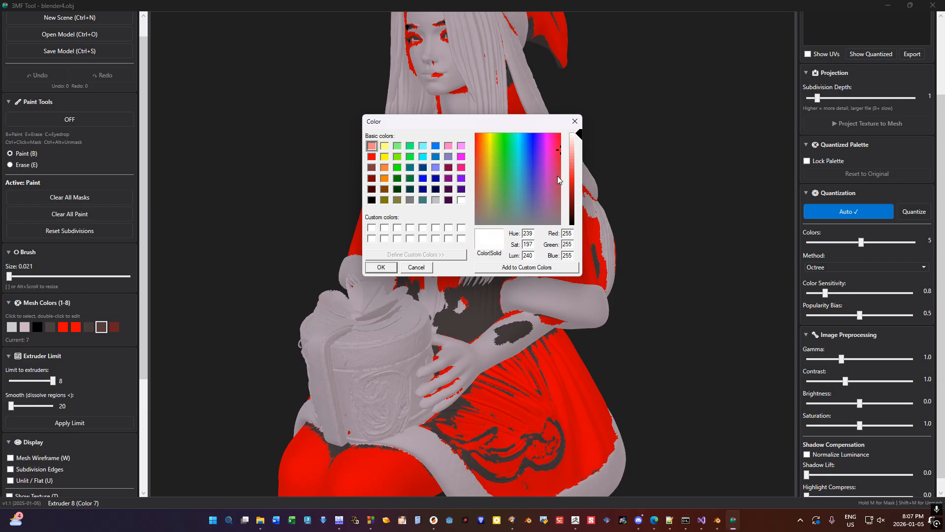
click(382, 268)
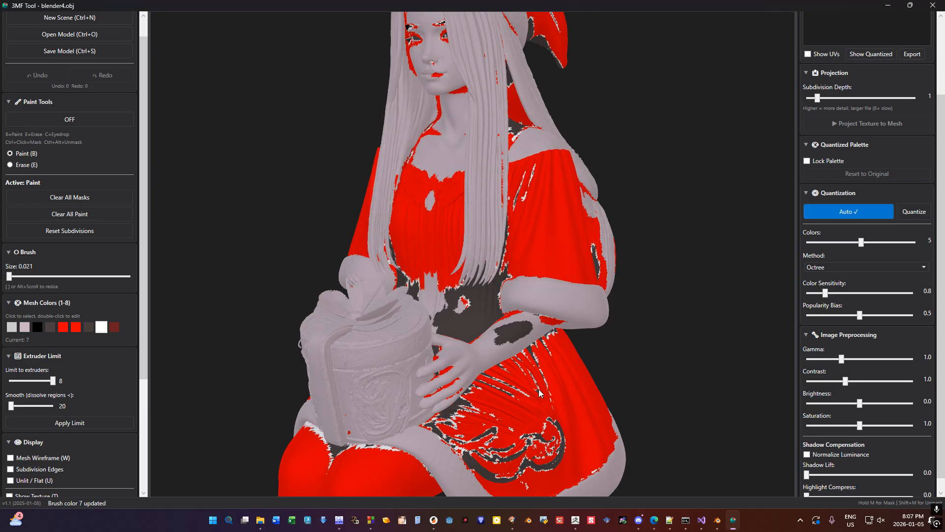
Check the recolored figure from the front and save it as blender4.3mf in 3MF (Face Paint) format.
middle_drag(544, 419, 480, 259)
drag(481, 259, 501, 225)
scroll(475, 251, down, 8)
drag(143, 218, 140, 126)
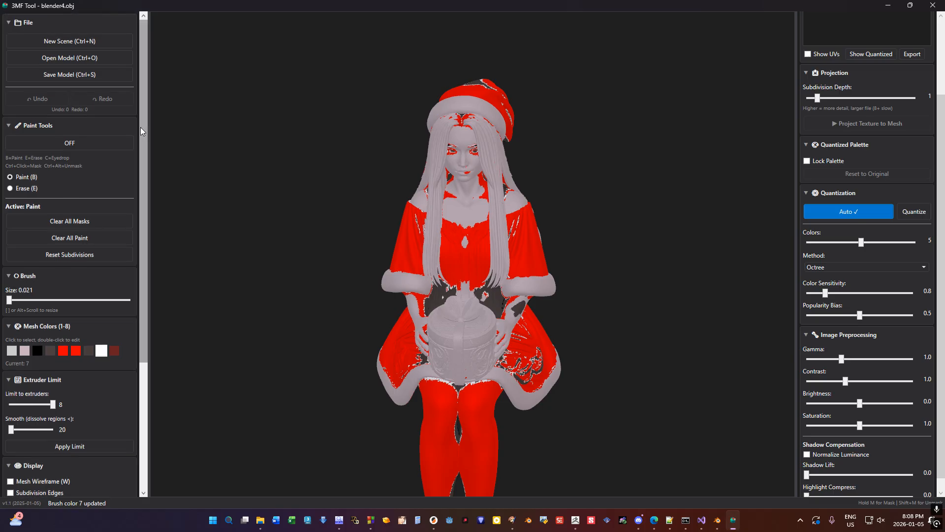
drag(305, 143, 352, 175)
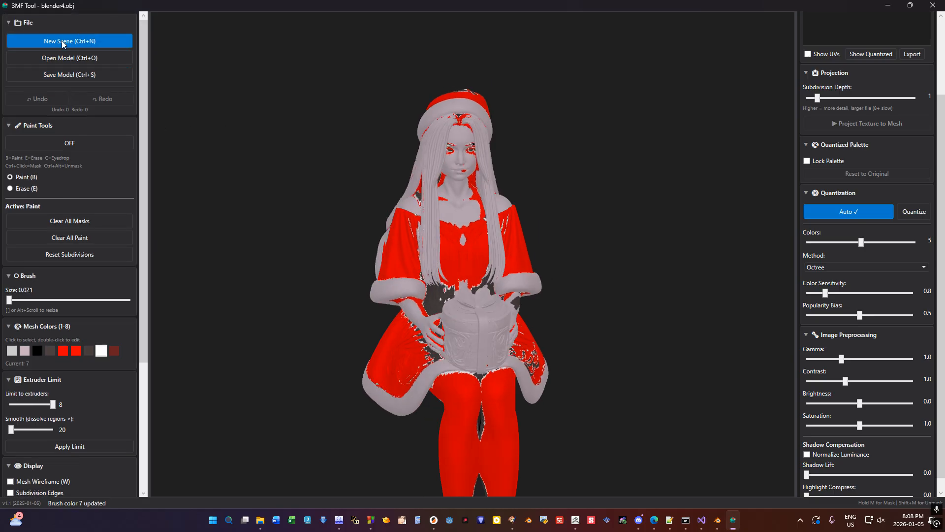
click(87, 72)
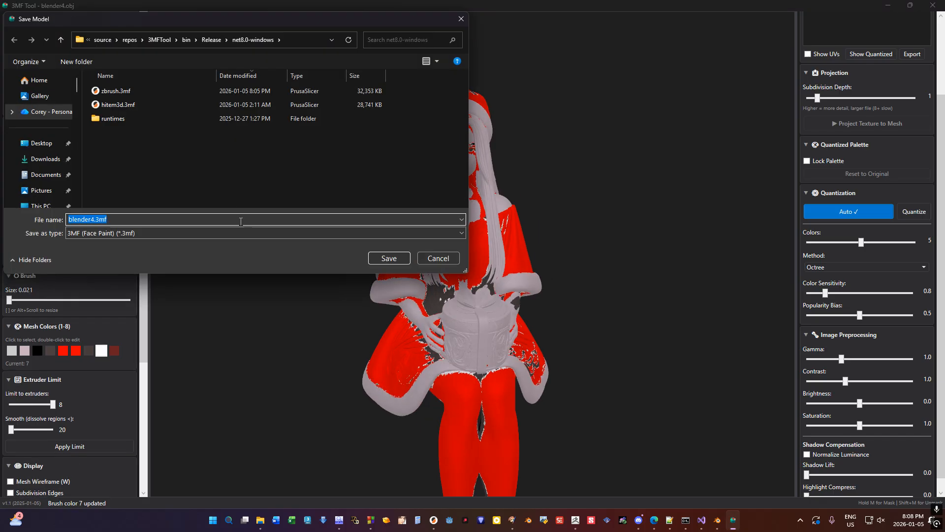
click(382, 257)
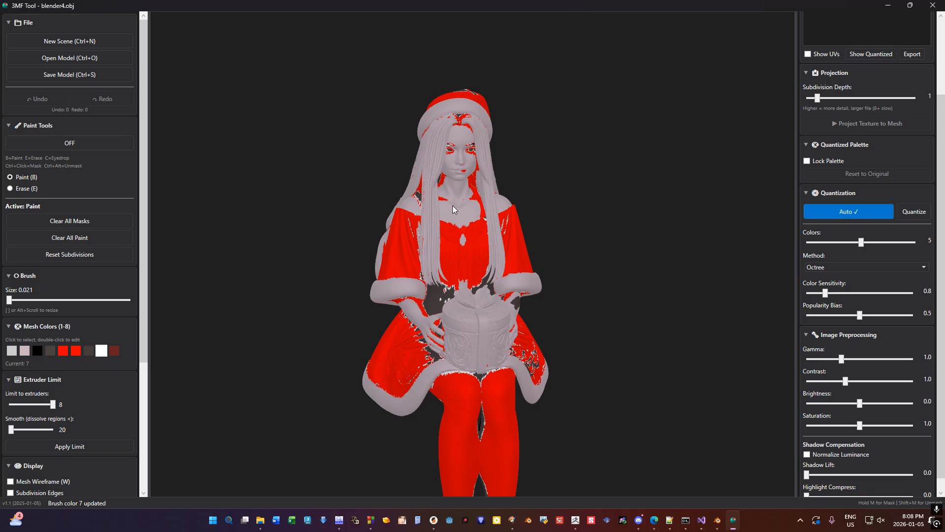
Switch to PrusaSlicer, start a new project and import zbrush.3mf onto the plate.
click(432, 521)
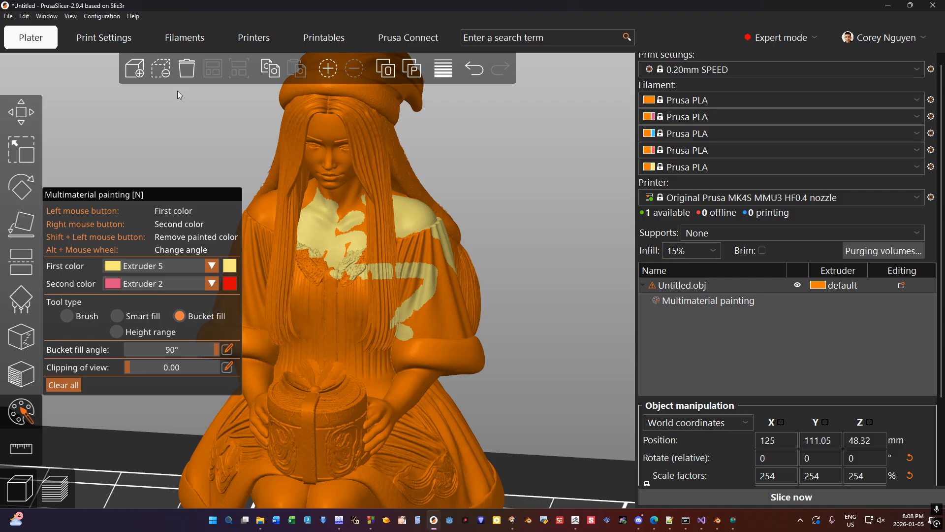
key(ctrl+n)
click(562, 306)
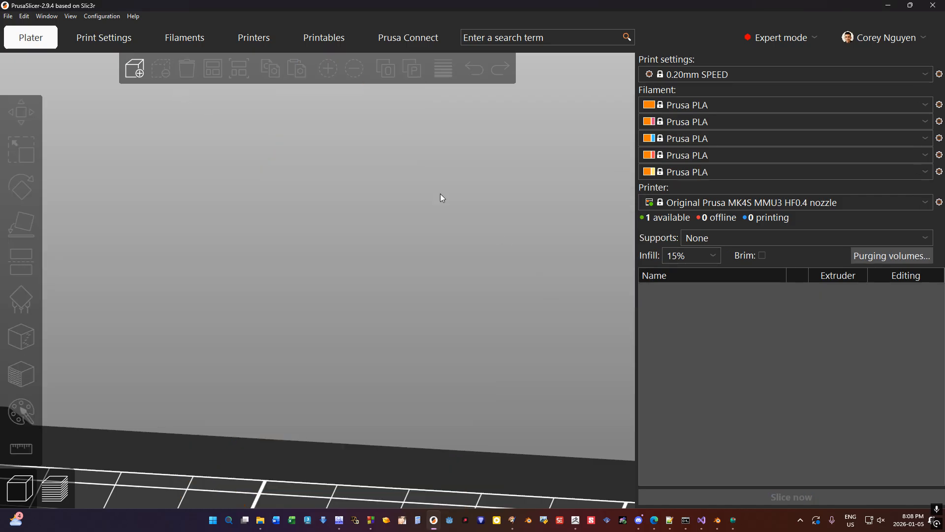
click(137, 73)
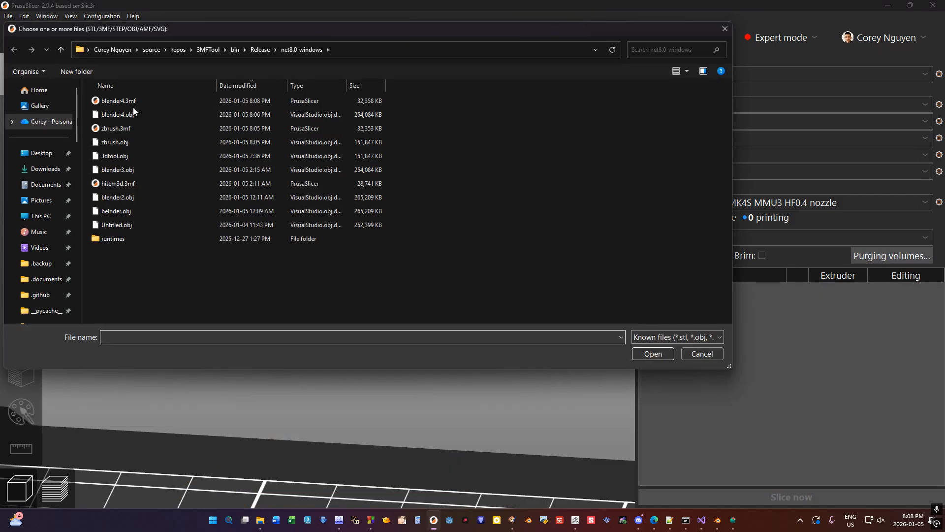
click(128, 129)
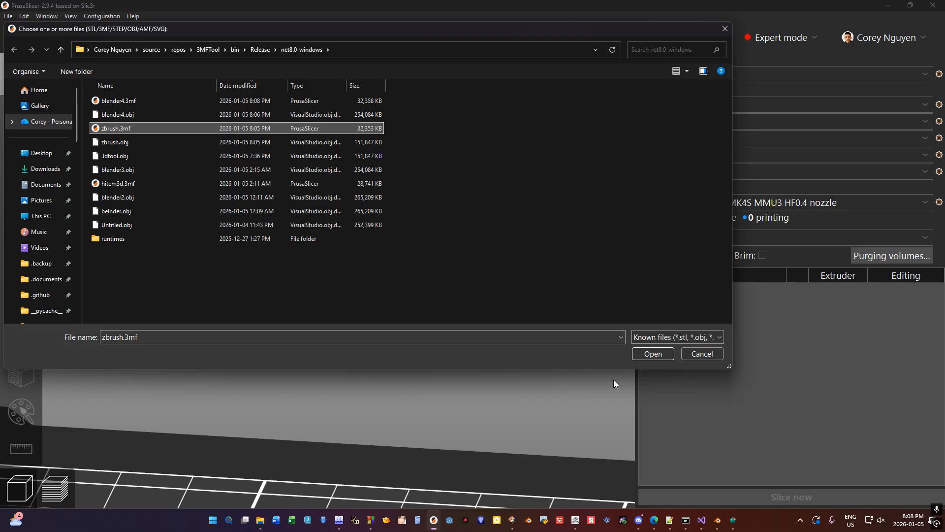
click(642, 357)
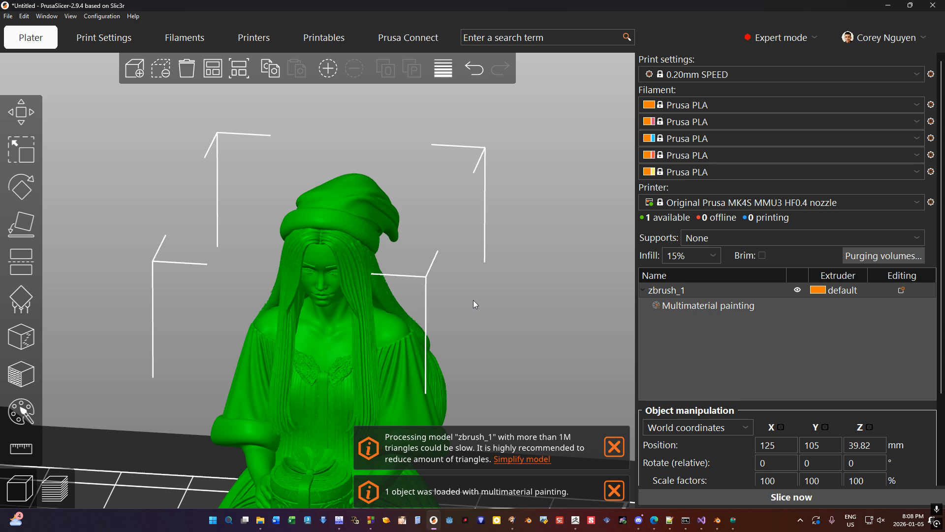
Open the multimaterial painting of the imported ZBrush figure and examine its colors on the face, hair, neck and dress.
scroll(480, 275, up, 10)
scroll(361, 256, down, 10)
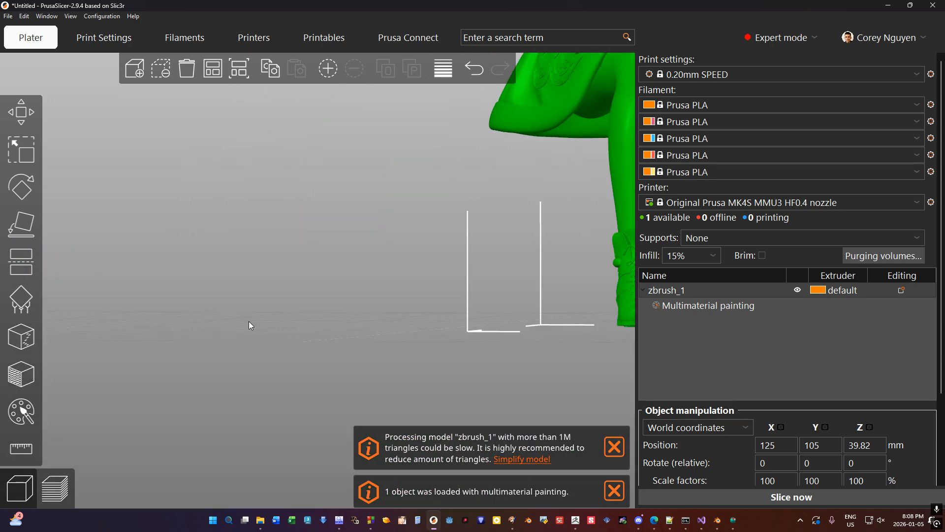
click(695, 310)
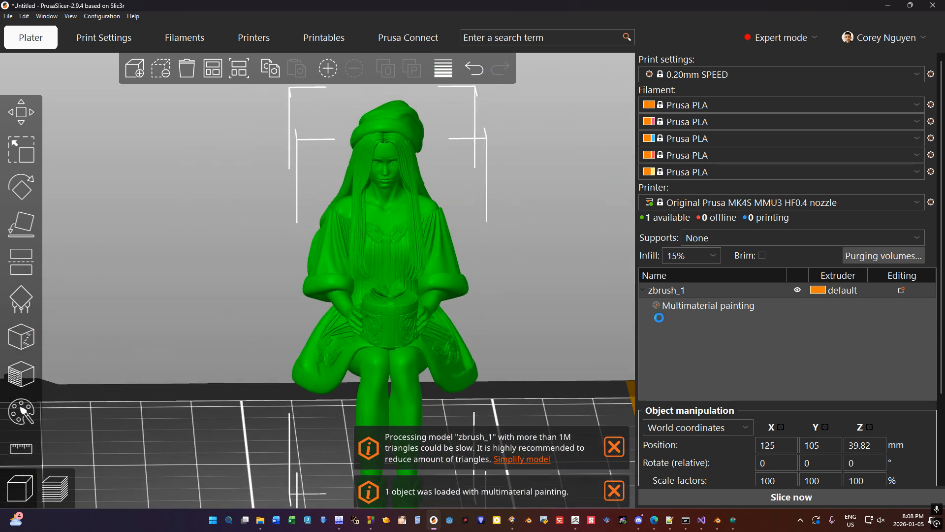
scroll(426, 169, up, 5)
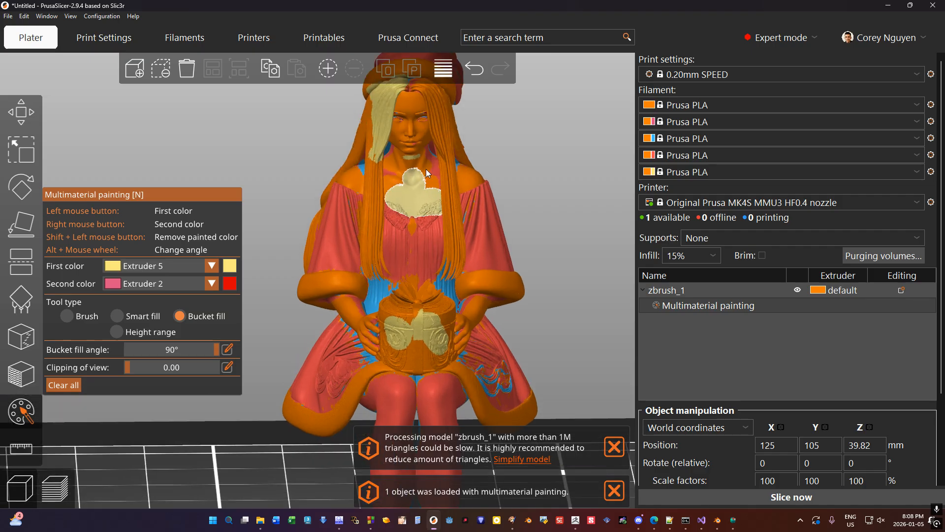
middle_drag(460, 148, 424, 228)
scroll(424, 229, up, 1)
middle_drag(538, 166, 487, 244)
scroll(513, 212, up, 5)
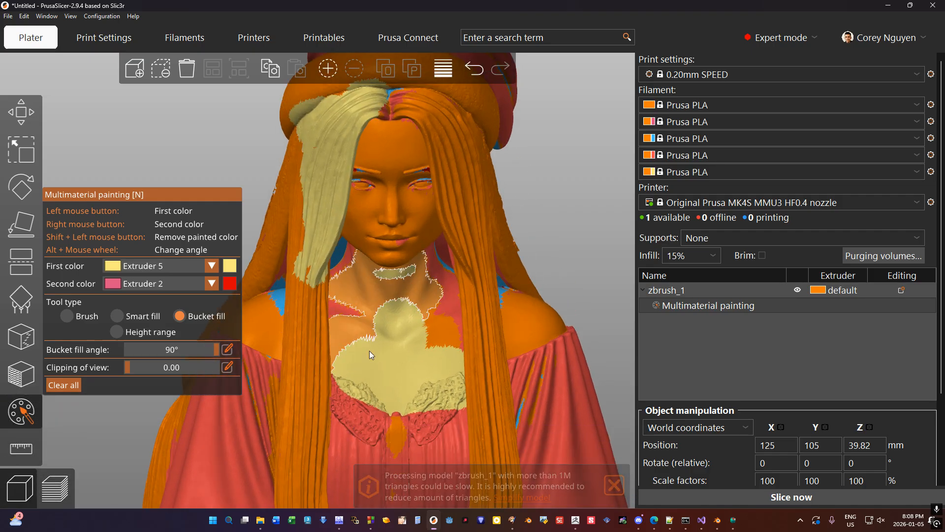
Set the second painting color to Extruder 3, bucket-fill the figure's yellow chest area with it, and check the whole figure.
click(211, 283)
click(172, 324)
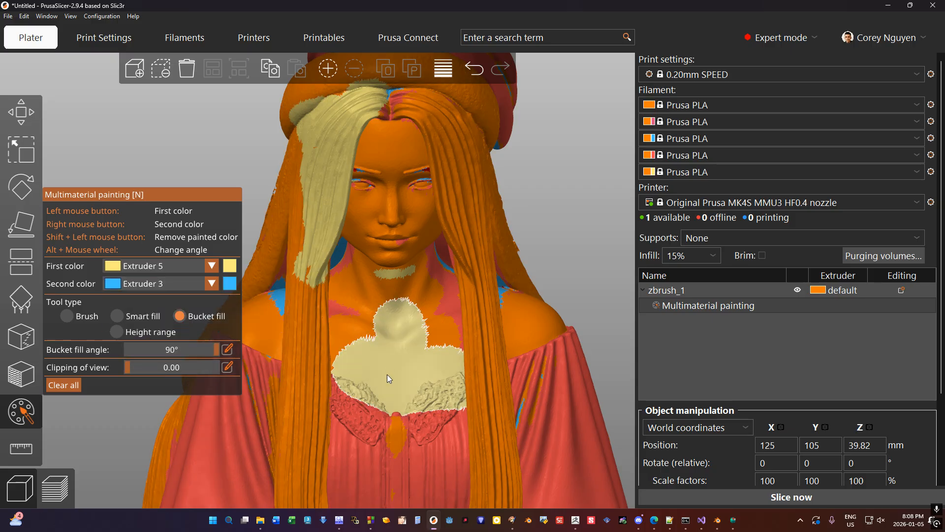
right_click(329, 417)
scroll(394, 350, down, 5)
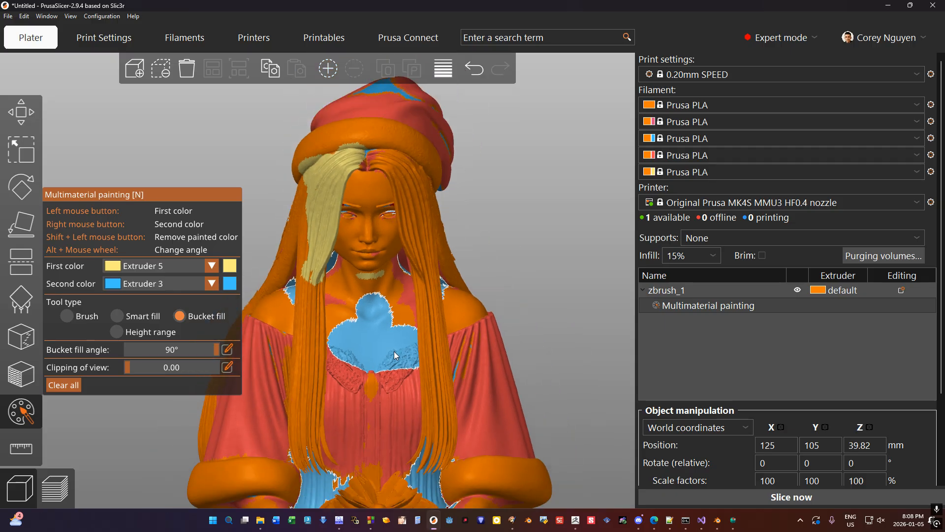
middle_drag(448, 340, 486, 291)
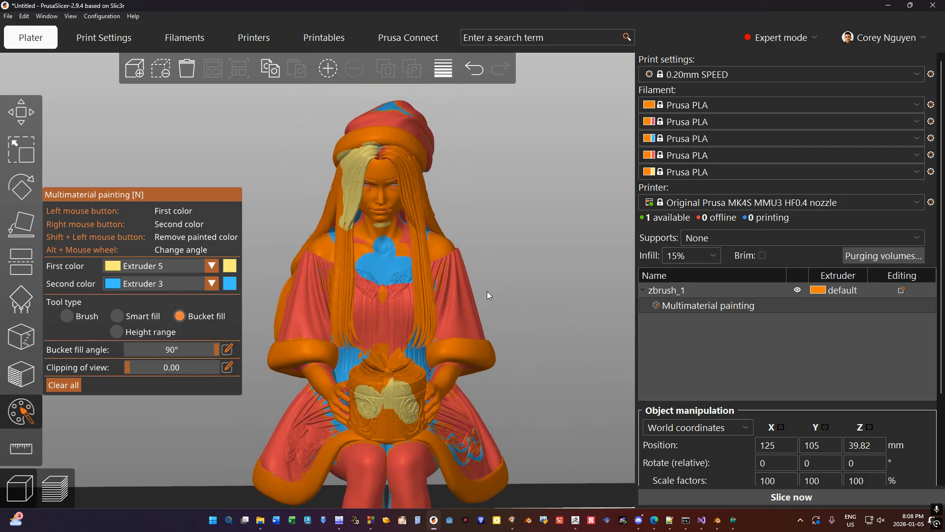
mouse_move(486, 291)
mouse_down()
mouse_move(634, 341)
mouse_move(506, 322)
mouse_up()
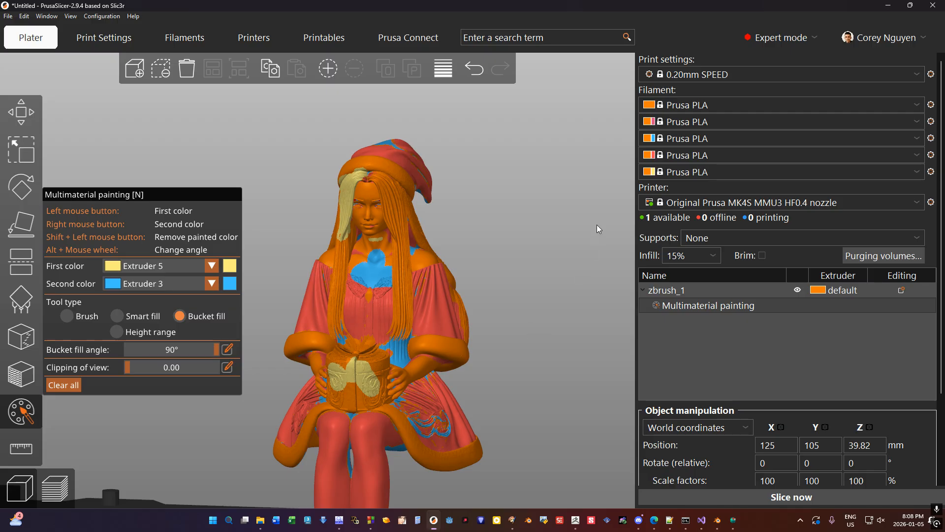
Switch to 3MF Tool, start a new scene and open hitem3d.glb.
click(733, 519)
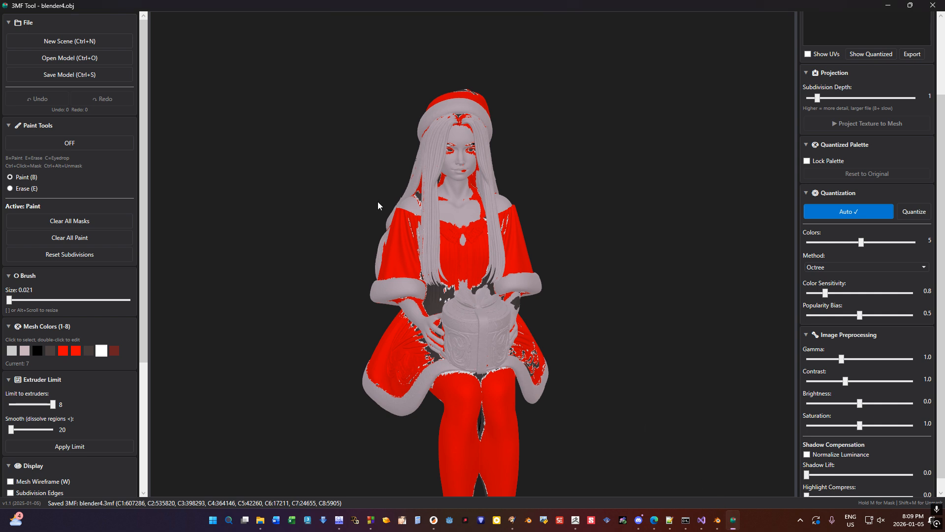
drag(563, 214, 605, 206)
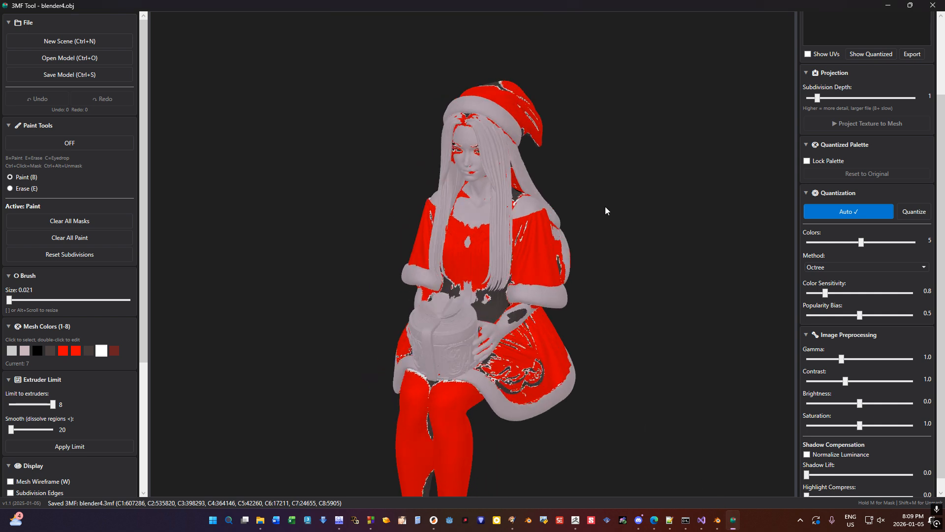
scroll(879, 148, up, 3)
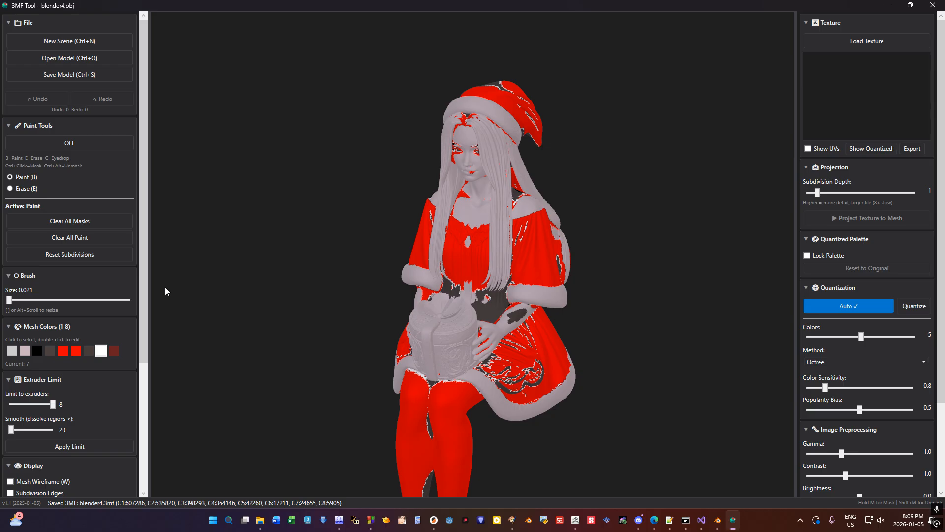
click(81, 44)
key(ctrl+o)
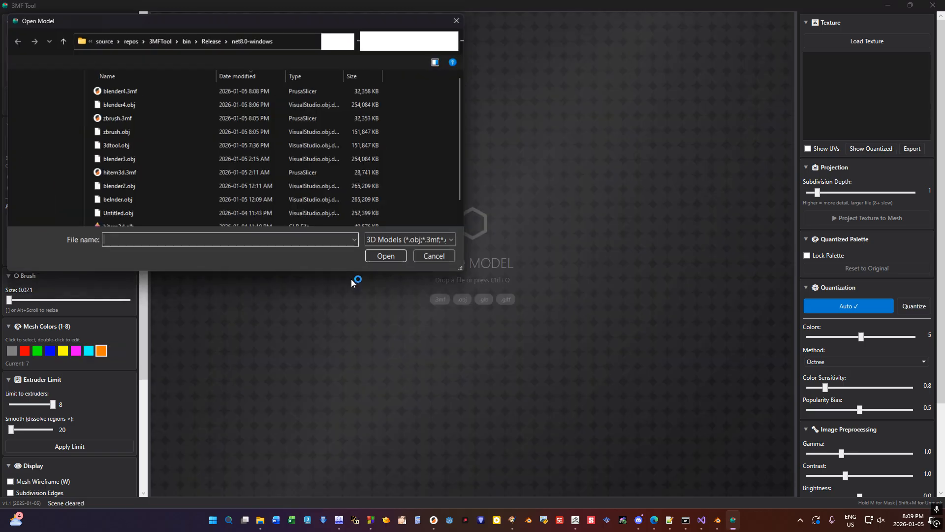
scroll(157, 180, down, 1)
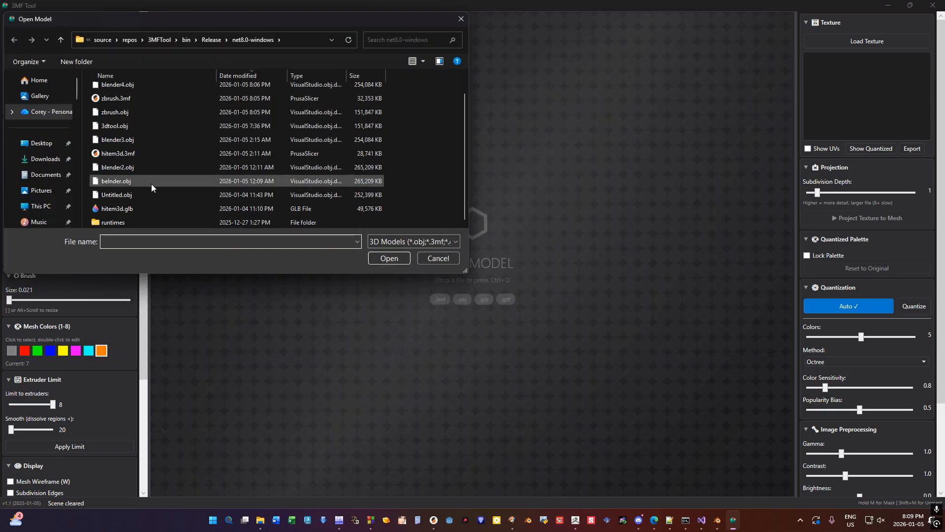
click(131, 208)
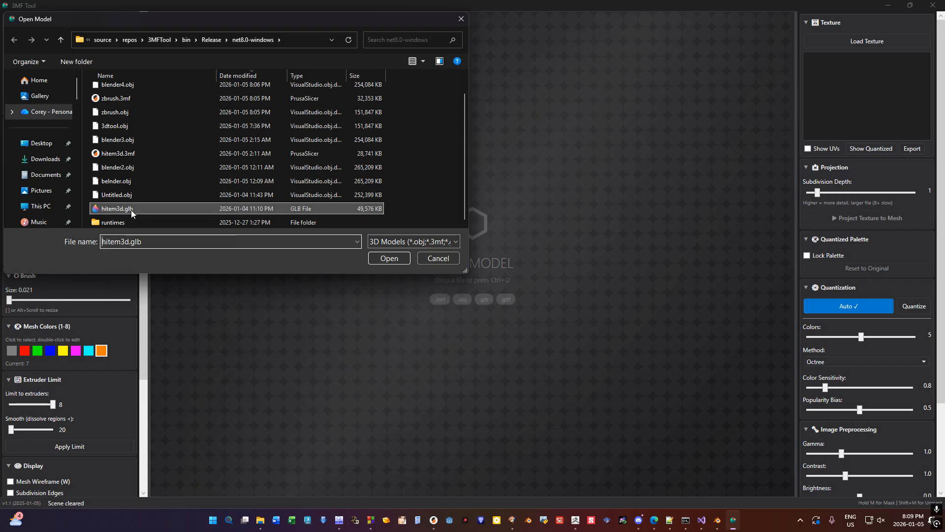
click(389, 258)
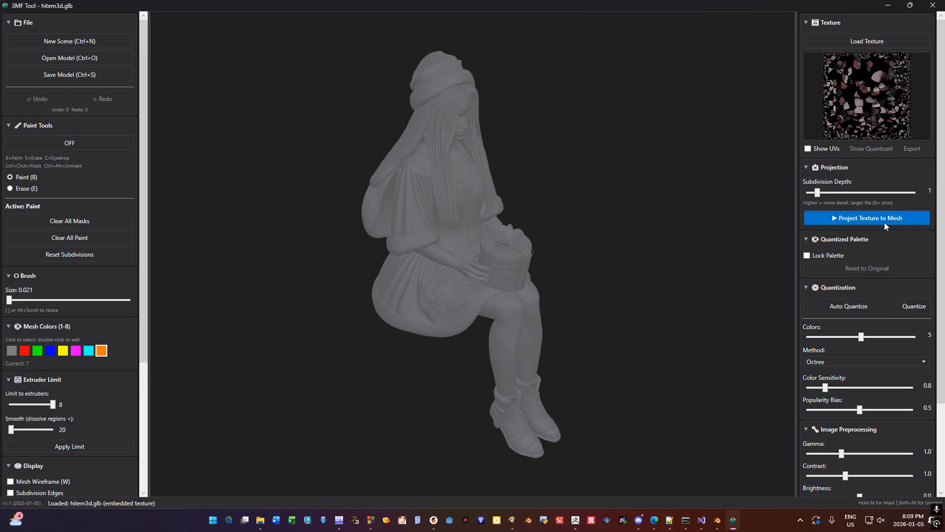
Auto-quantize the embedded texture to 5 colors and examine the figure's dress and gift box.
click(834, 305)
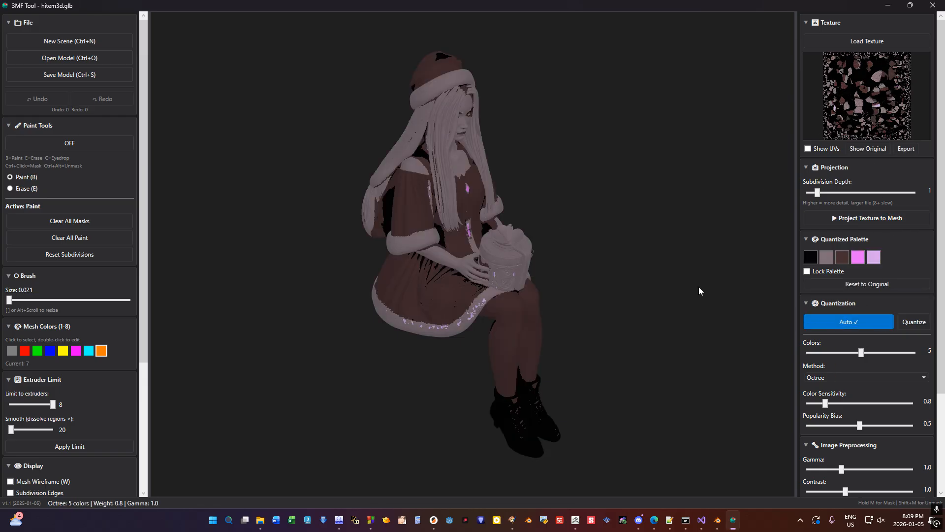
drag(698, 286, 577, 271)
scroll(503, 216, up, 5)
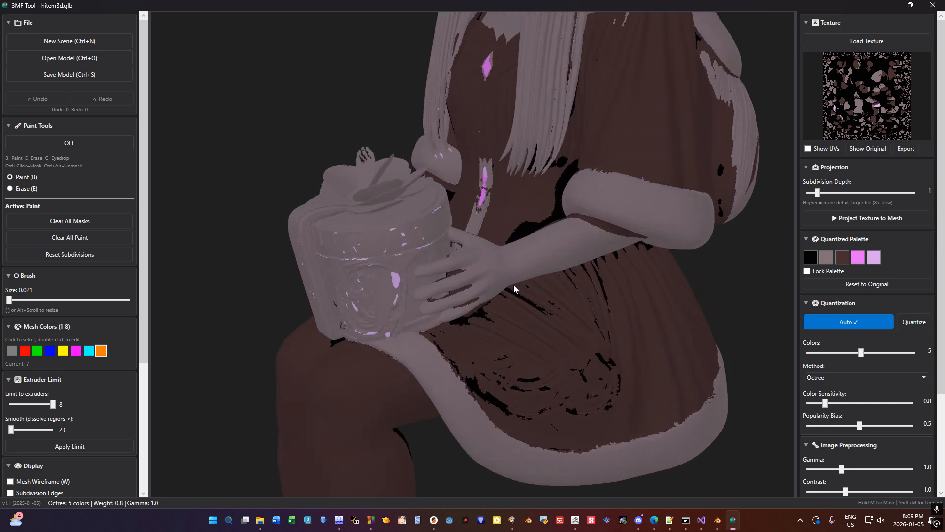
drag(514, 286, 431, 353)
scroll(580, 394, down, 8)
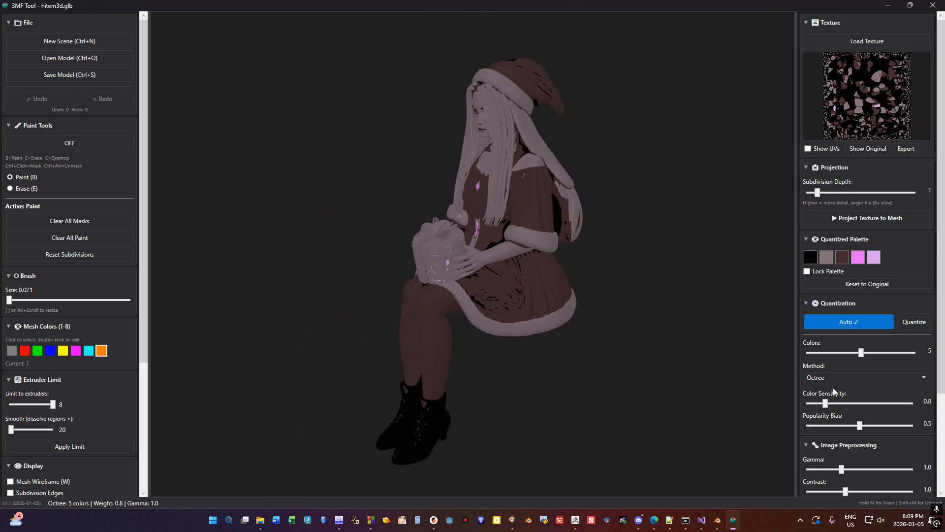
Try the Uniform quantization method on the texture, then return to Octree.
click(849, 375)
click(847, 439)
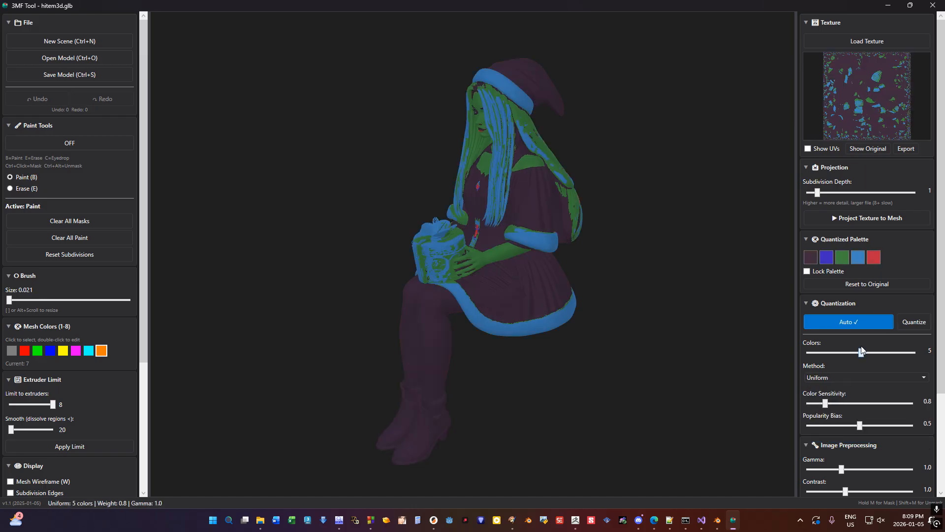
click(846, 376)
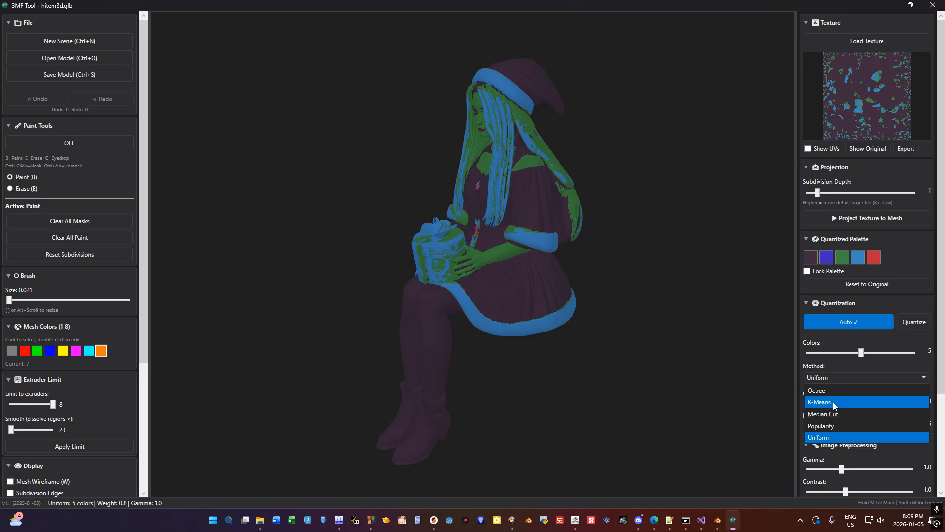
click(827, 392)
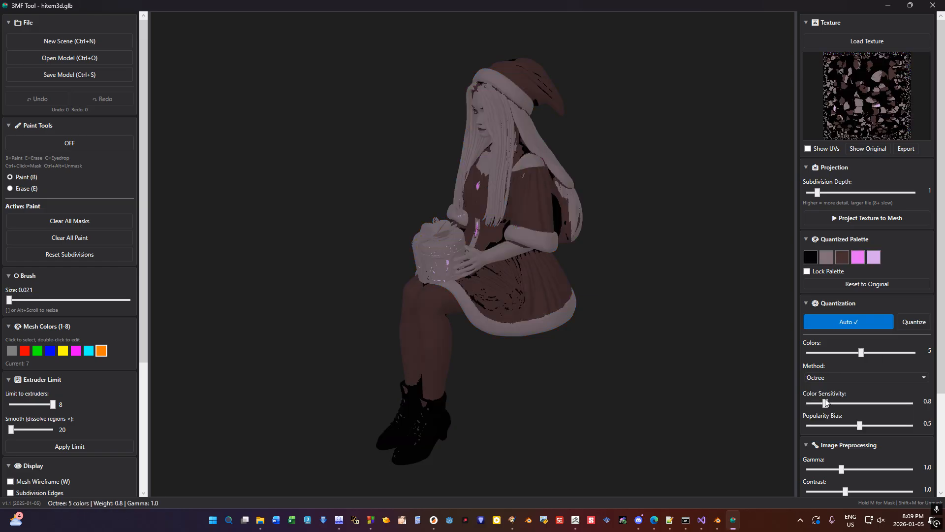
Set color sensitivity to 0.5 and popularity bias to 0.8, lower gamma very slightly, and project the texture onto the mesh.
drag(826, 402, 807, 403)
drag(859, 426, 890, 427)
mouse_move(842, 469)
mouse_down()
mouse_move(873, 470)
mouse_move(838, 470)
mouse_up()
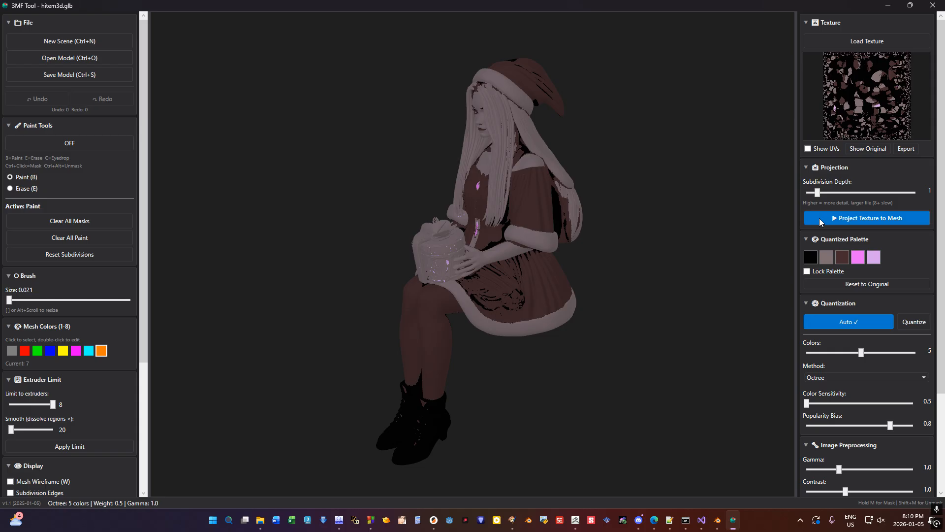
click(821, 222)
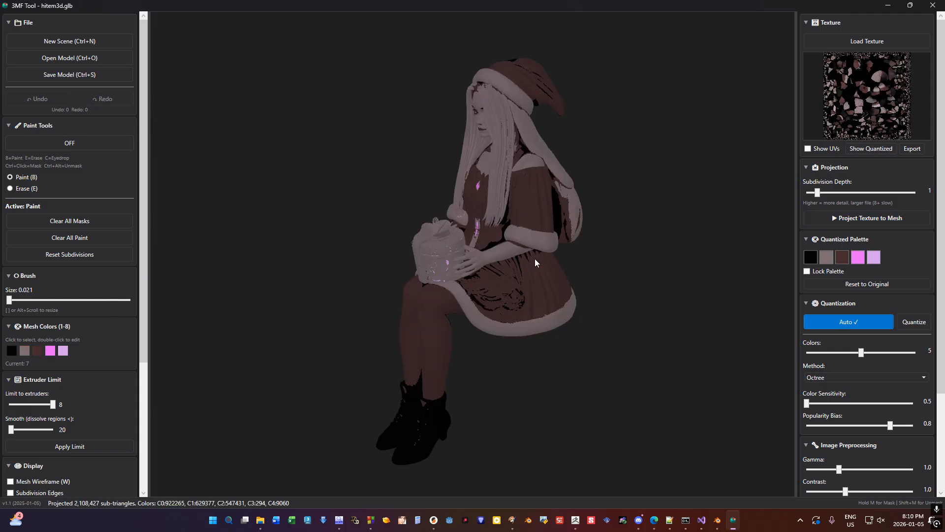
Turn off the quantized preview, briefly show the original texture for comparison, and examine the projected colors on the face, hair and dress.
scroll(104, 475, down, 3)
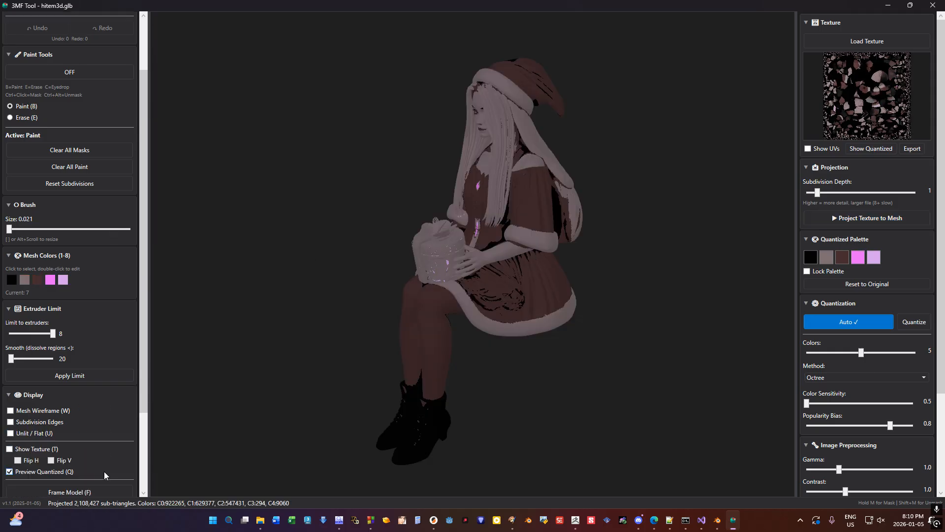
click(10, 472)
click(19, 450)
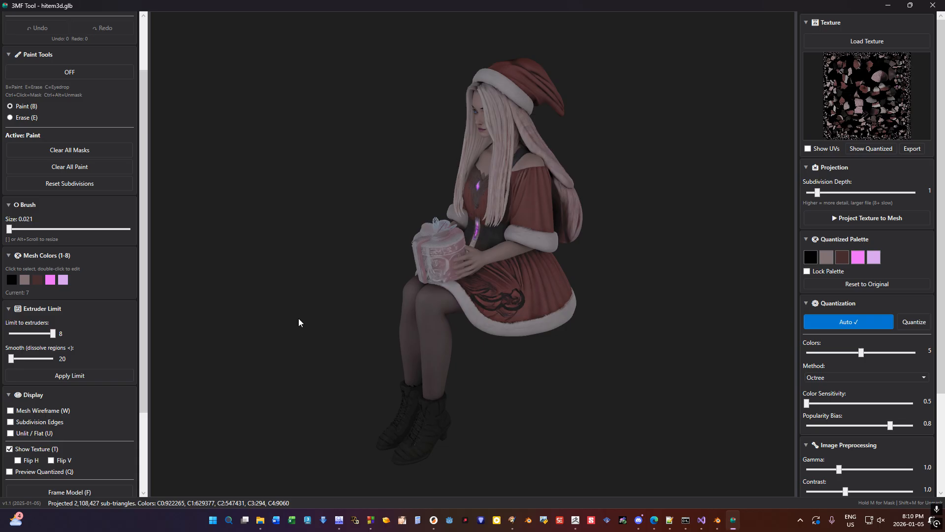
click(23, 450)
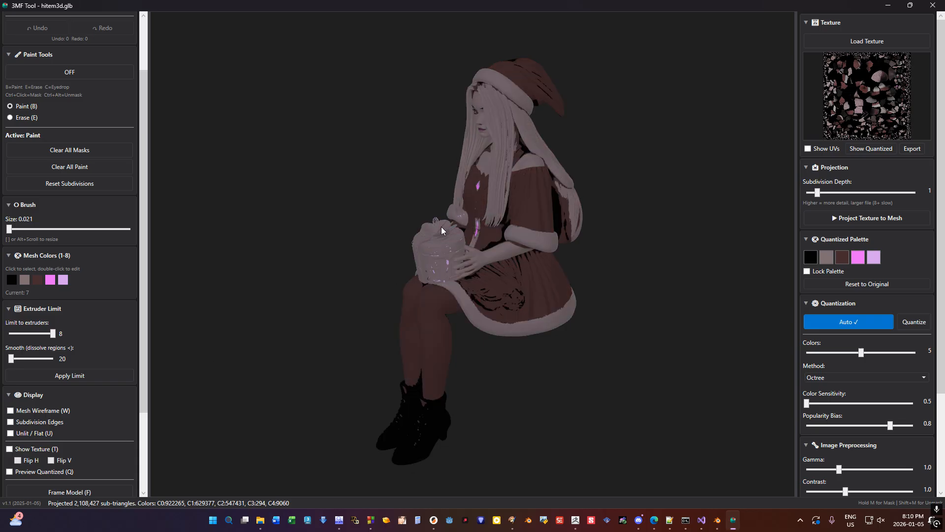
scroll(456, 238, up, 8)
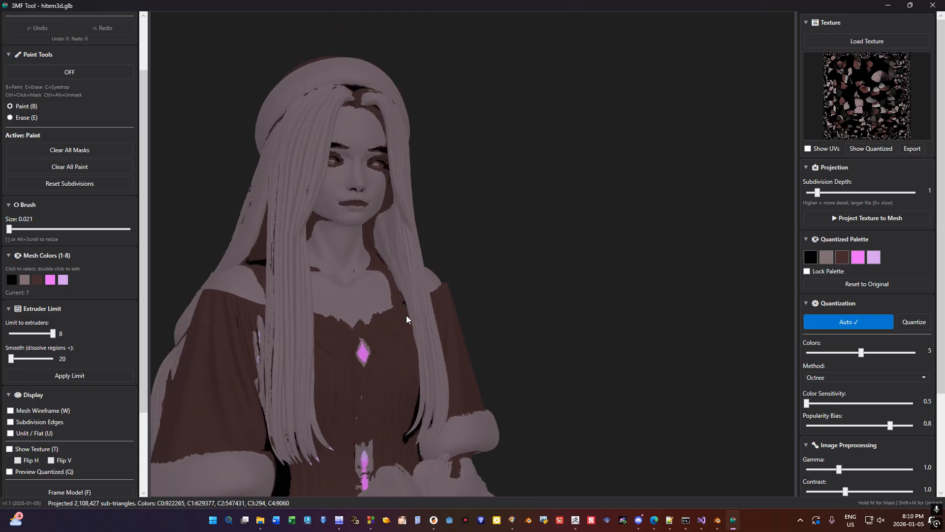
scroll(406, 315, up, 5)
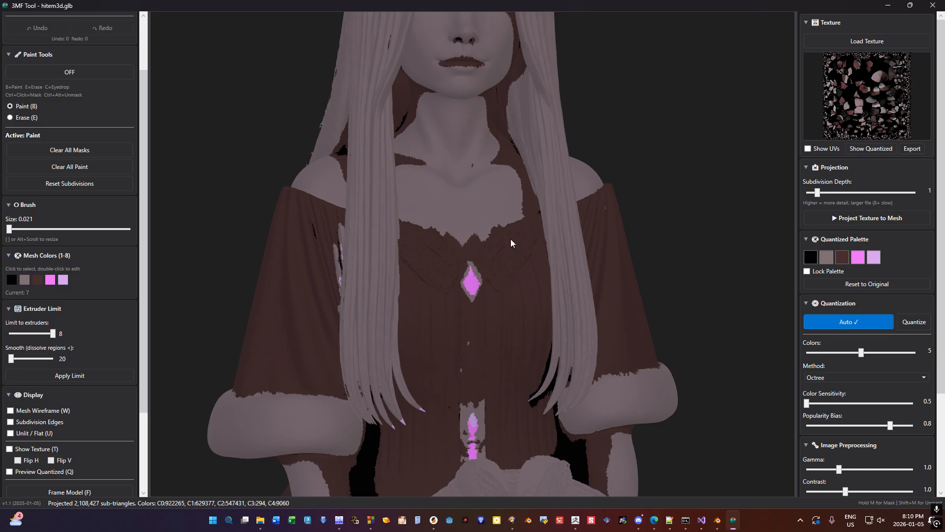
drag(510, 238, 431, 268)
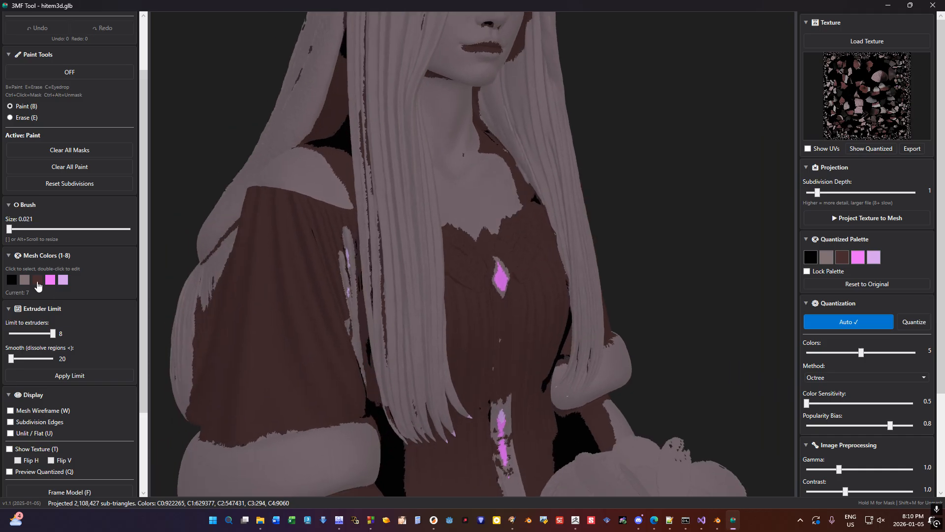
Change the dark brown mesh color 2 of the dress to the basic red.
double_click(37, 282)
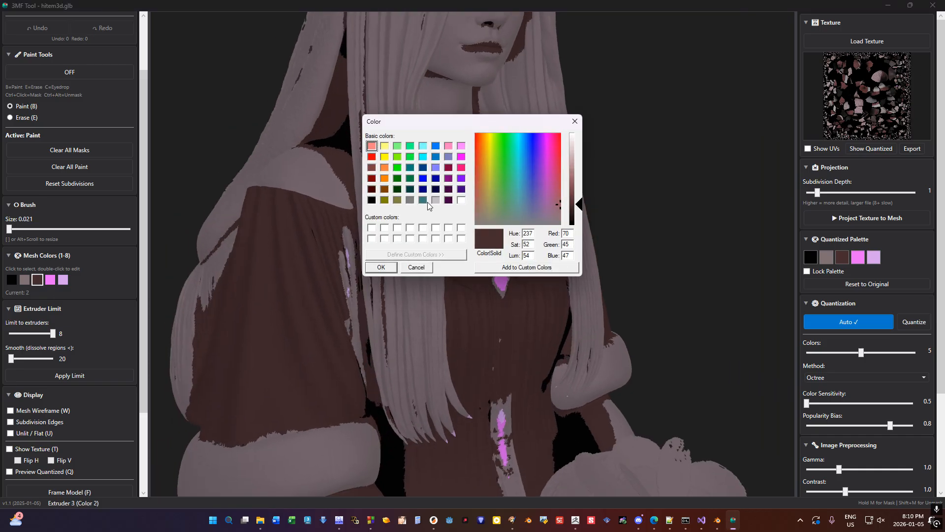
click(461, 168)
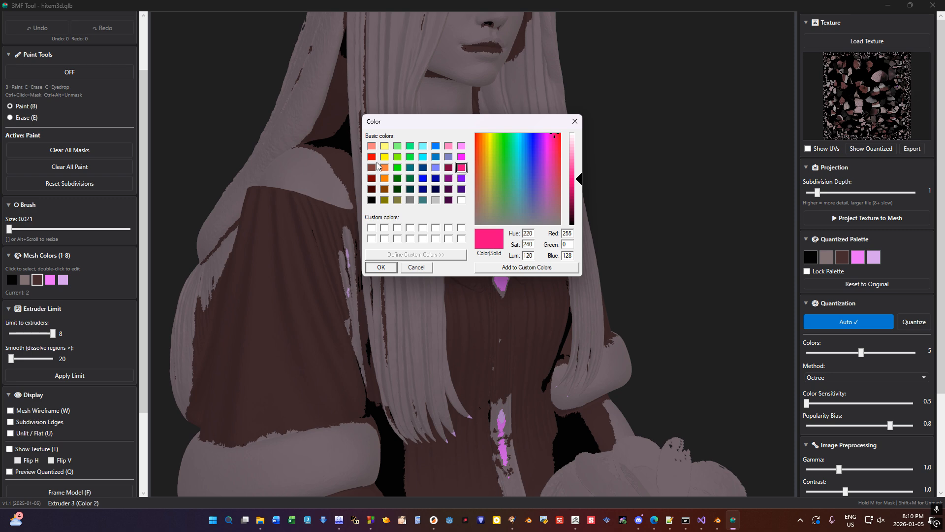
click(372, 157)
click(381, 266)
Change the gray mesh color 1 of the skin and hair to a light cream.
drag(430, 267, 263, 276)
click(26, 280)
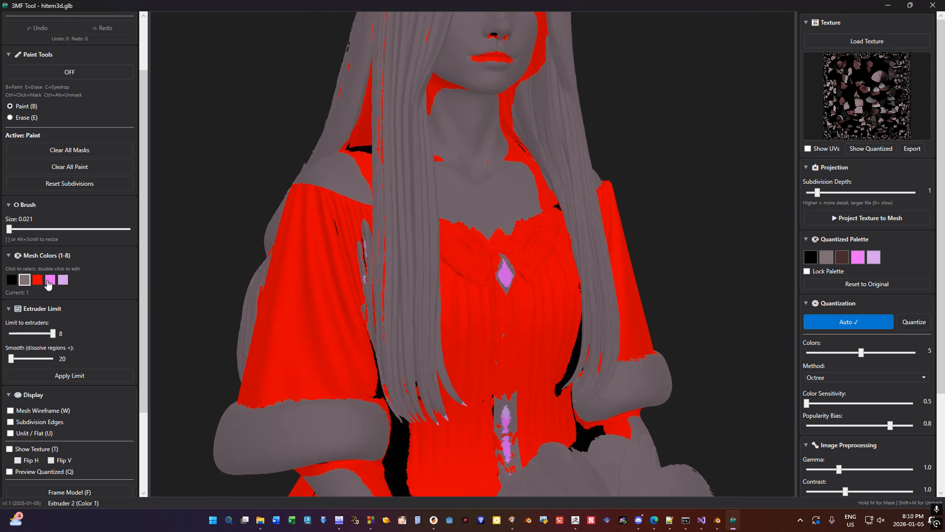
double_click(24, 279)
click(485, 200)
click(491, 177)
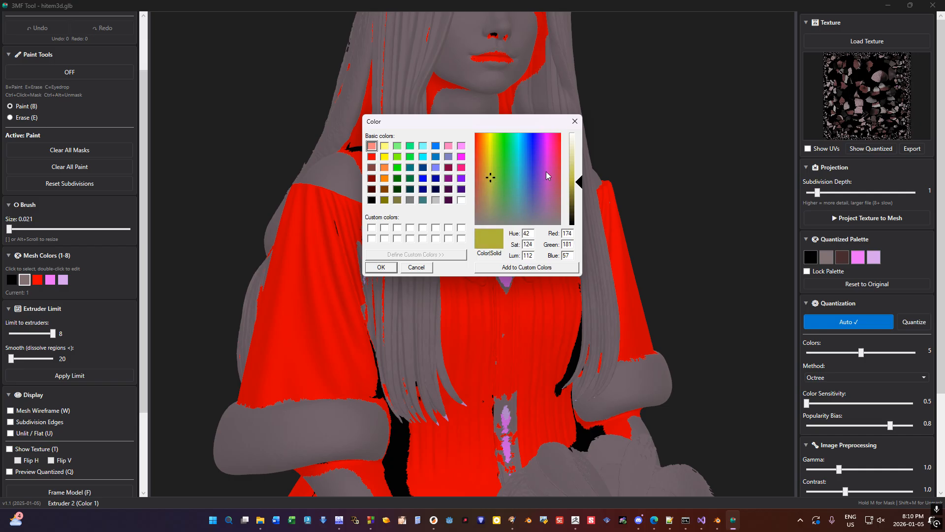
click(577, 144)
click(370, 268)
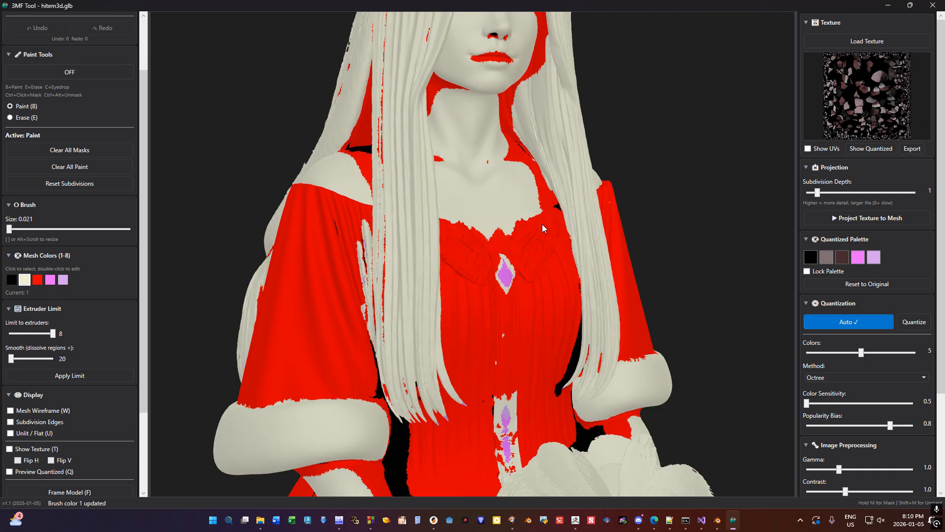
Turn on paint mode and brush cream mesh color 1 over the purple gem at the dress neckline.
mouse_move(462, 216)
mouse_down()
mouse_move(441, 221)
mouse_move(465, 222)
mouse_up()
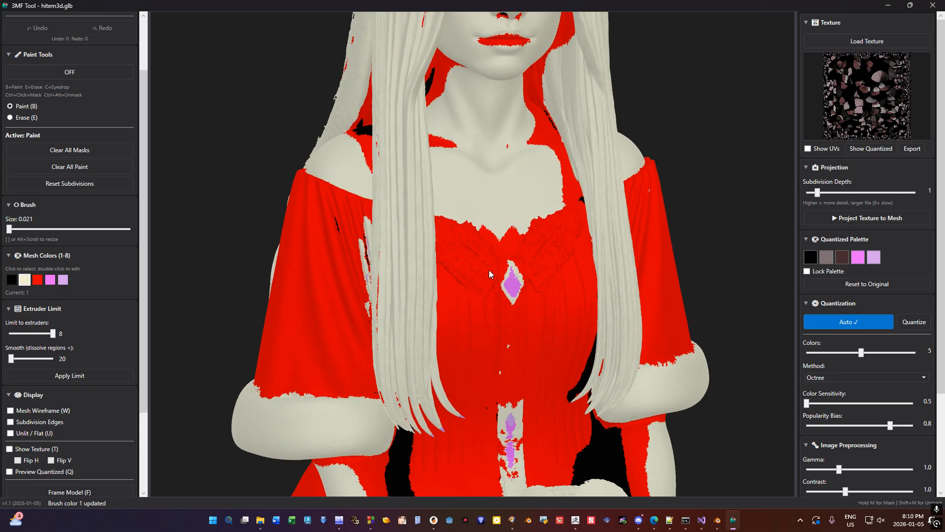
click(92, 75)
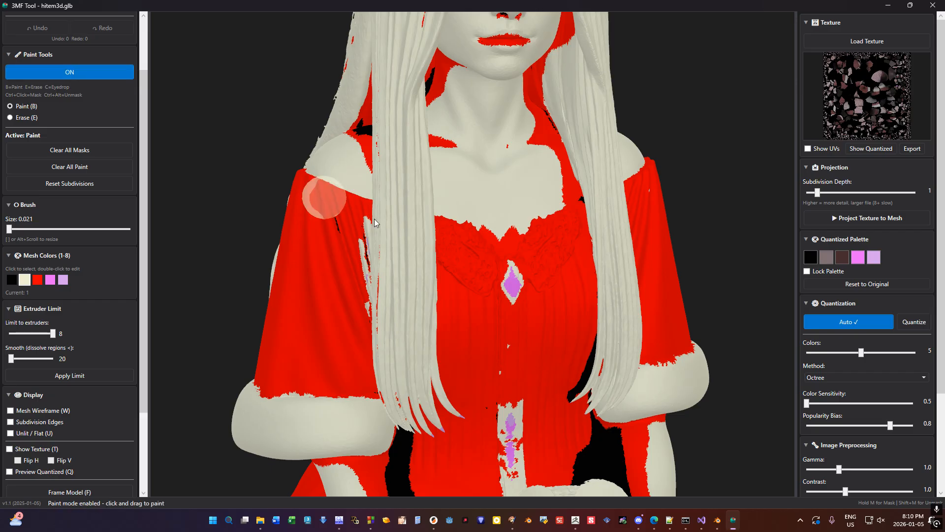
mouse_move(522, 261)
mouse_down()
mouse_move(500, 258)
mouse_move(517, 292)
mouse_up()
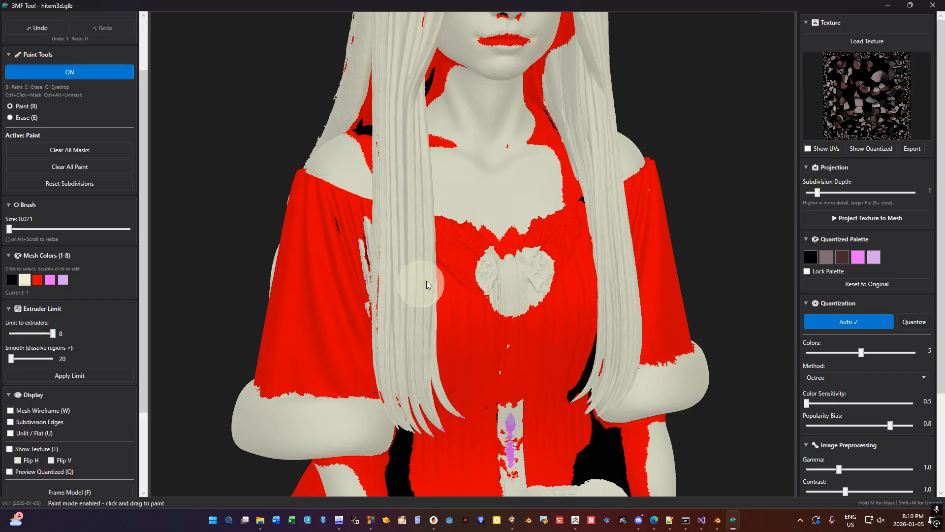
Paint over the cream patch on the dress front with red mesh color 2.
key(2)
drag(548, 275, 521, 262)
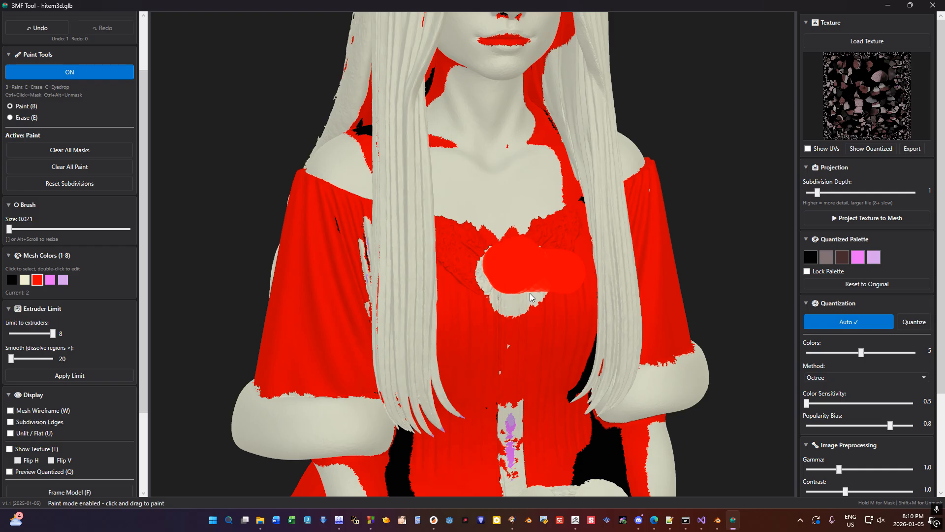
drag(530, 296, 542, 264)
drag(480, 260, 487, 281)
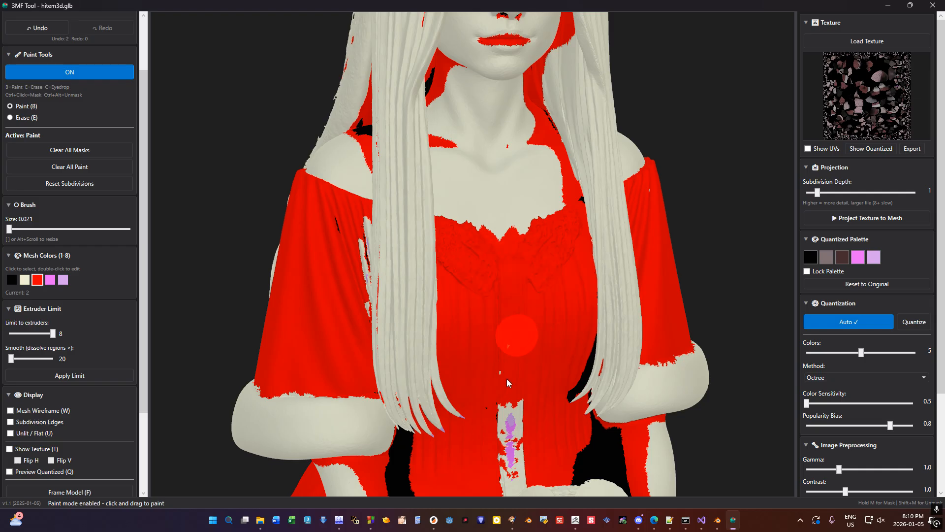
Brush red mesh color 2 over the remaining cream and purple strip down the lower dress front.
mouse_move(508, 383)
mouse_down()
mouse_move(514, 463)
mouse_move(540, 441)
mouse_up()
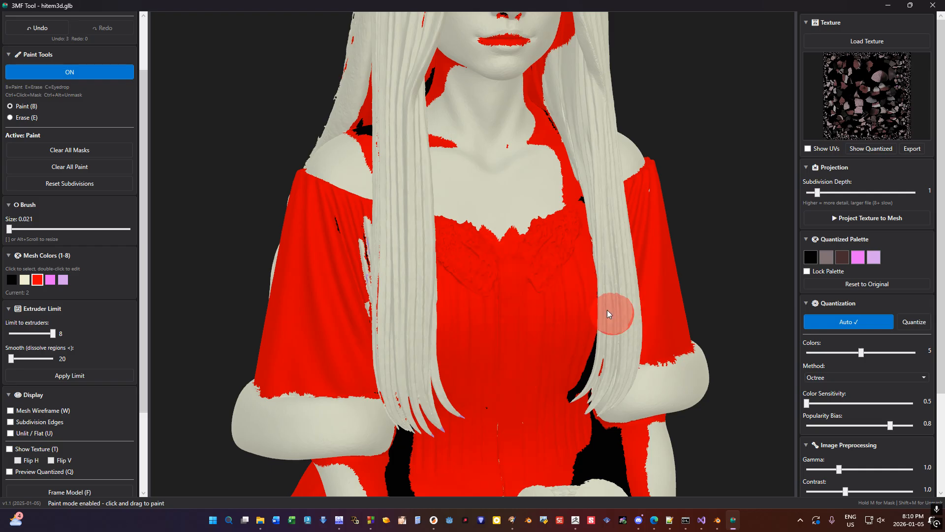
drag(696, 242, 621, 263)
scroll(622, 264, down, 3)
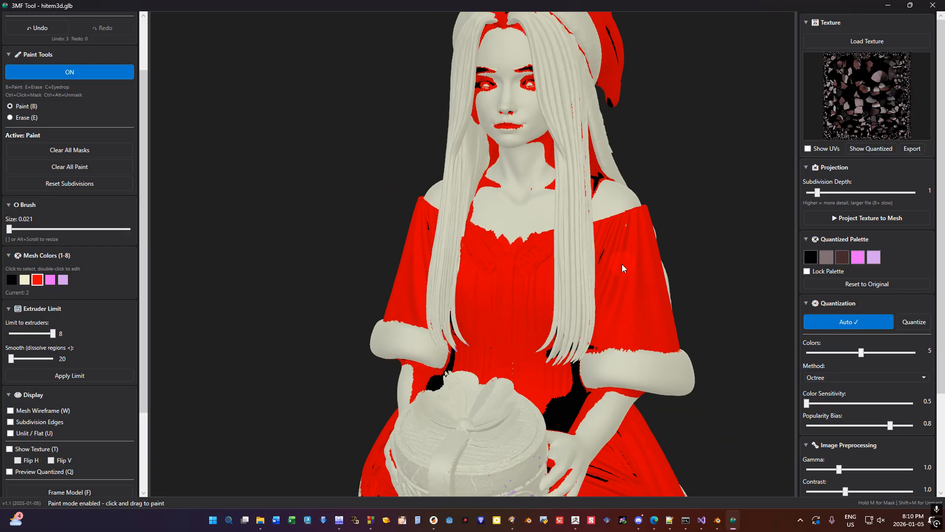
Mask the cream fur cuff of the figure's left sleeve along its edge next to the forearm.
middle_drag(619, 264, 484, 267)
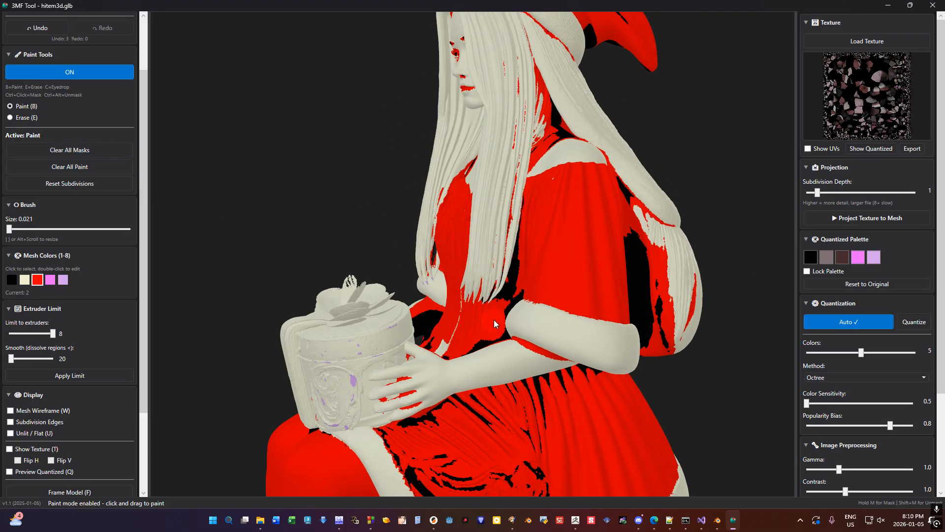
scroll(542, 287, down, 2)
scroll(542, 282, up, 2)
scroll(582, 292, up, 2)
scroll(509, 265, up, 2)
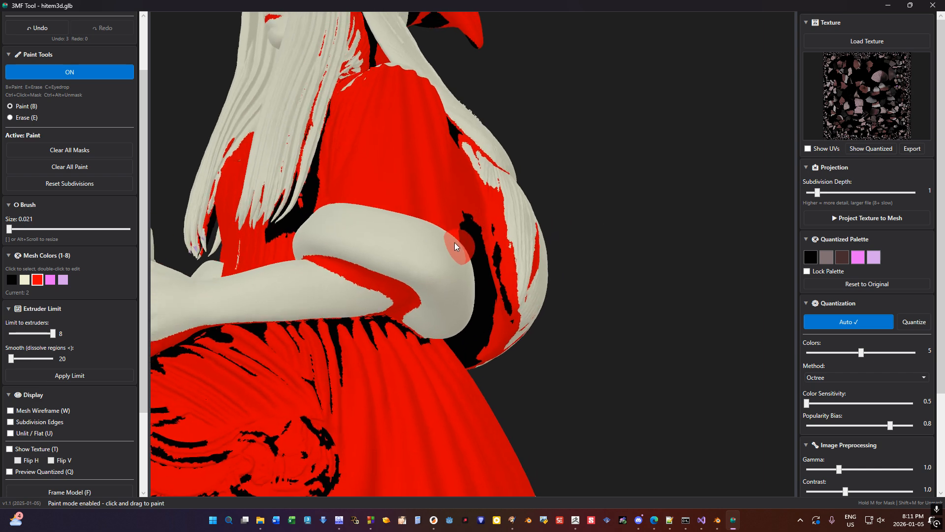
scroll(451, 241, up, 2)
mouse_move(339, 246)
middle_down()
mouse_move(388, 250)
mouse_move(355, 244)
middle_up()
key(m)
mouse_move(354, 243)
mouse_down()
mouse_move(444, 265)
mouse_move(510, 305)
mouse_move(512, 349)
mouse_move(495, 360)
mouse_up()
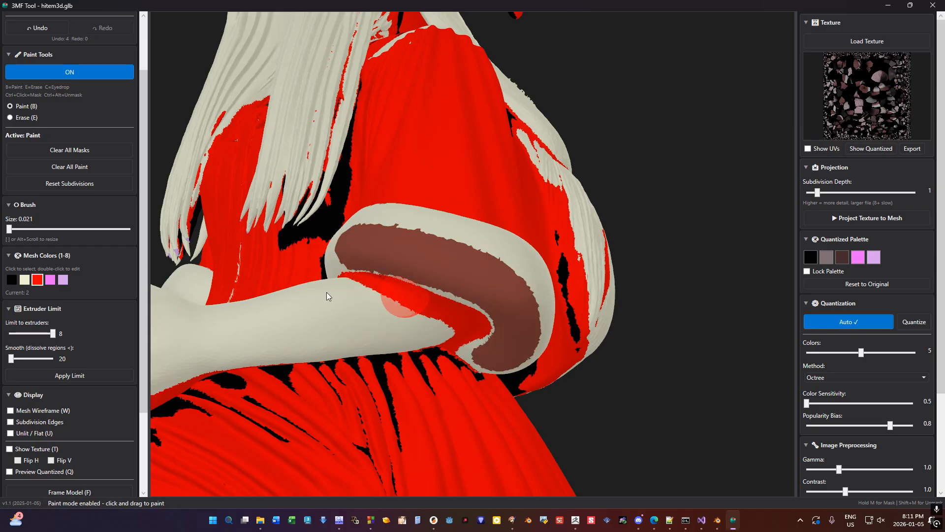
Paint the left forearm up to the masked cuff with lilac mesh color 4, and clear the masks.
click(63, 280)
mouse_move(366, 279)
mouse_down()
mouse_move(470, 312)
mouse_move(305, 332)
mouse_move(383, 300)
mouse_move(431, 322)
mouse_move(422, 294)
mouse_up()
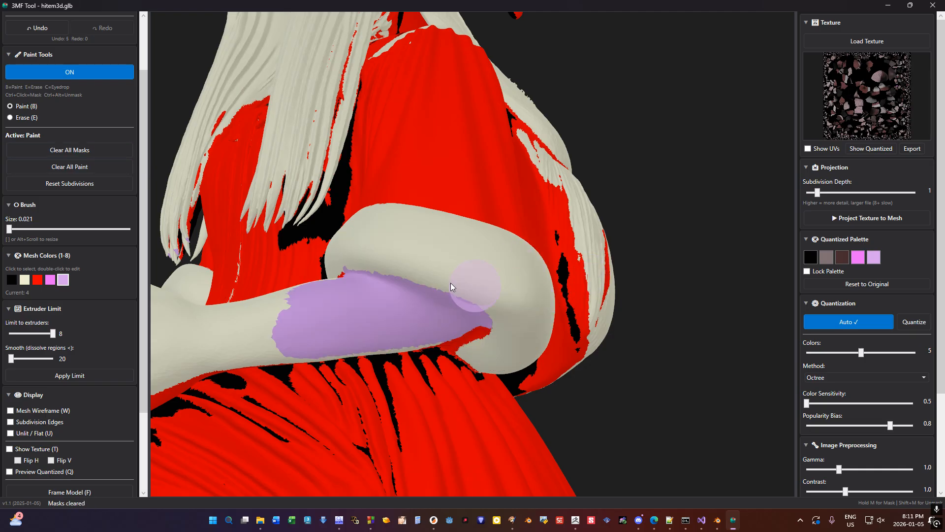
drag(608, 214, 674, 240)
key(f)
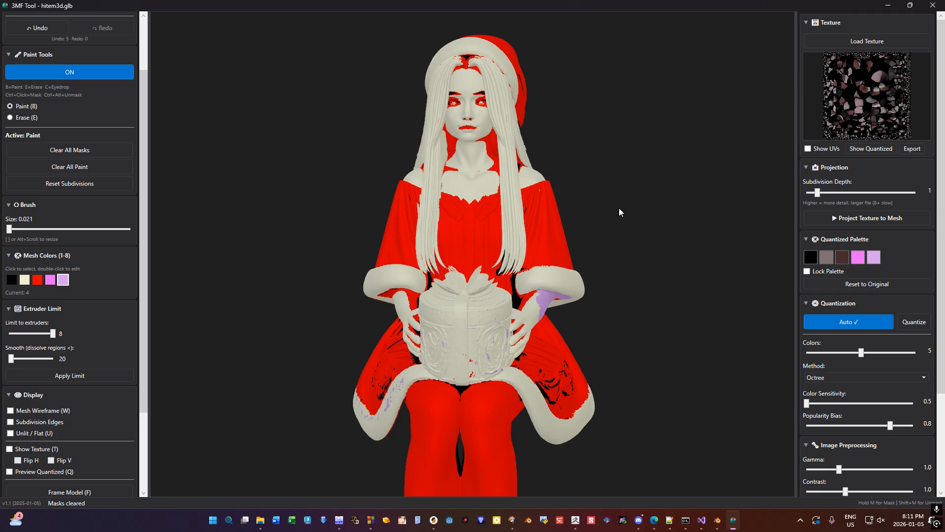
drag(618, 208, 584, 223)
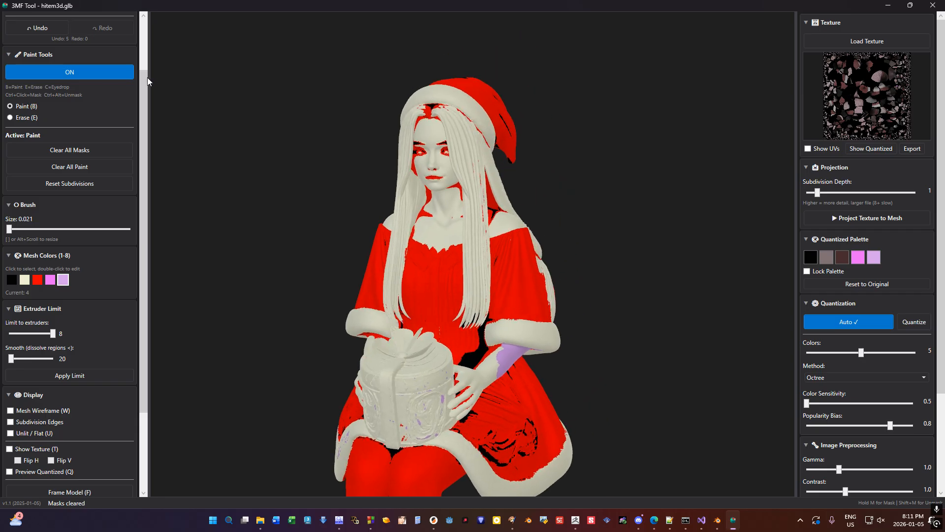
Switch to PrusaSlicer to view the multimaterial-painted figure, and return to 3MF Tool to examine the painted forearm.
drag(148, 81, 144, 17)
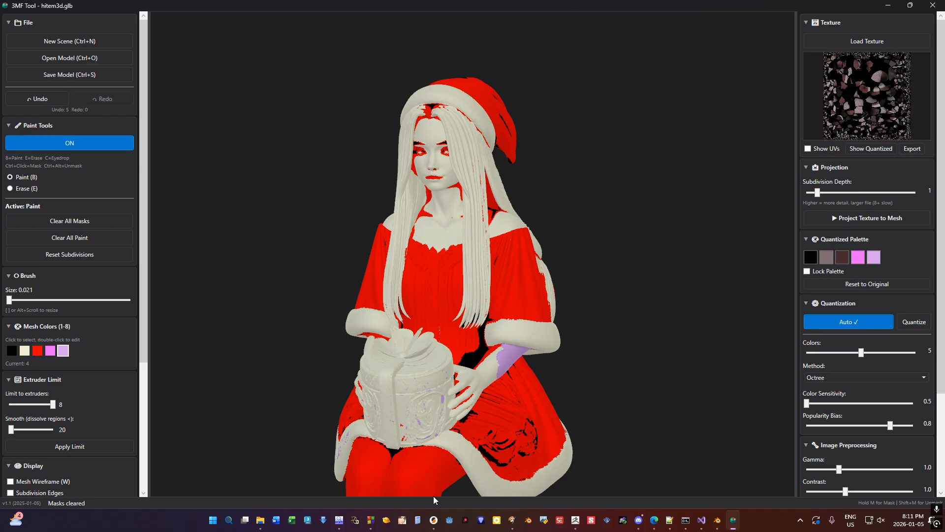
click(433, 520)
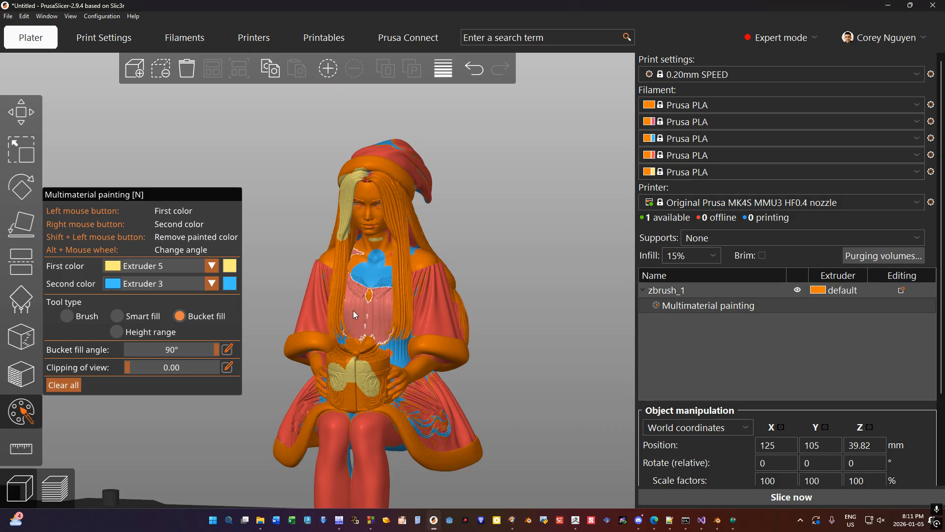
click(733, 519)
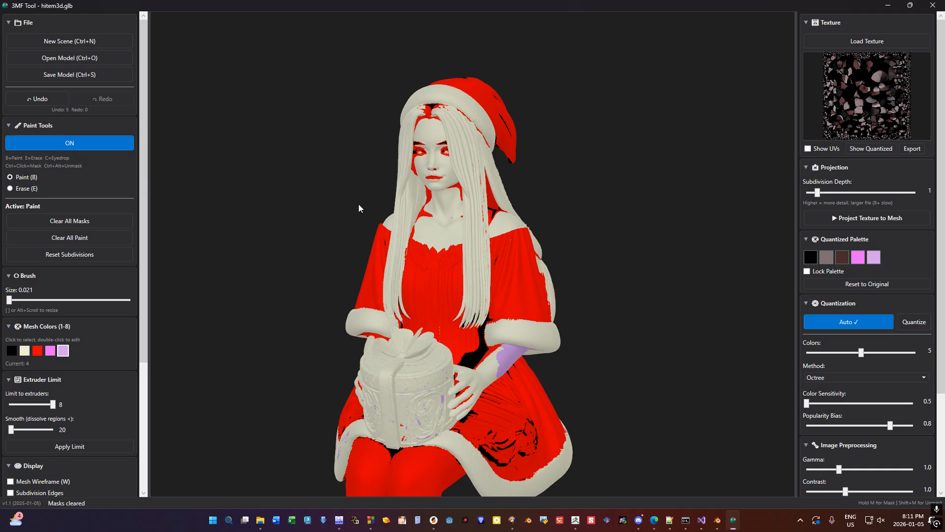
middle_drag(582, 223, 412, 235)
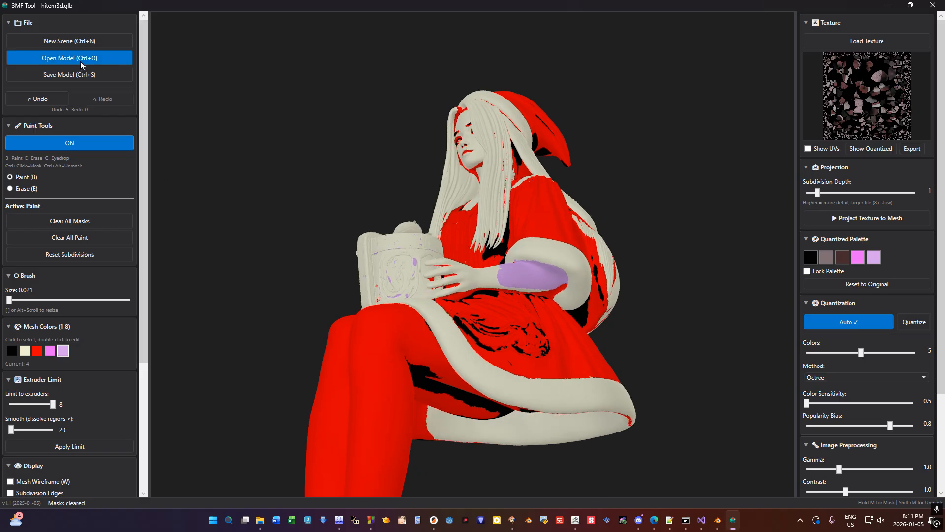
Paint a lilac mesh color 4 patch over the figure's mouth.
middle_drag(286, 138, 433, 165)
scroll(469, 118, up, 5)
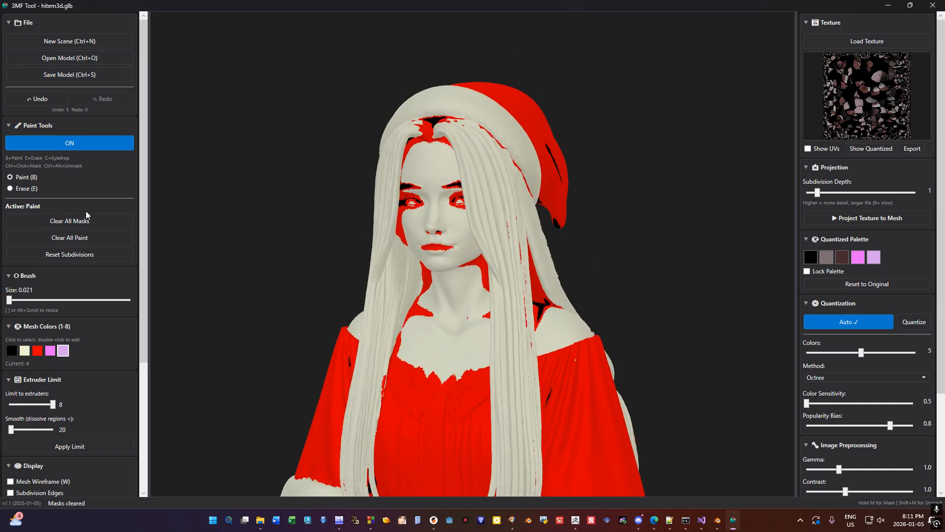
click(438, 249)
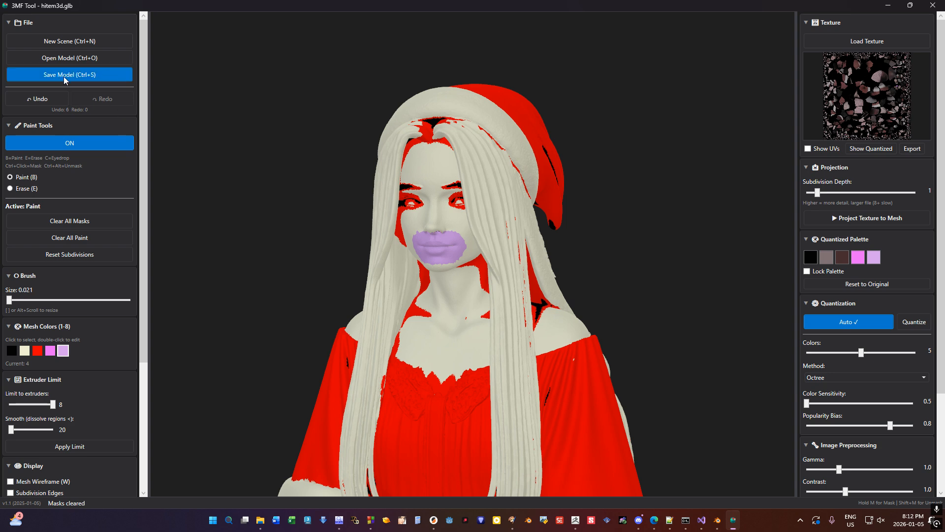
Save the painted model as NEW.obj in the OBJ (Vertex Colors) format.
click(81, 78)
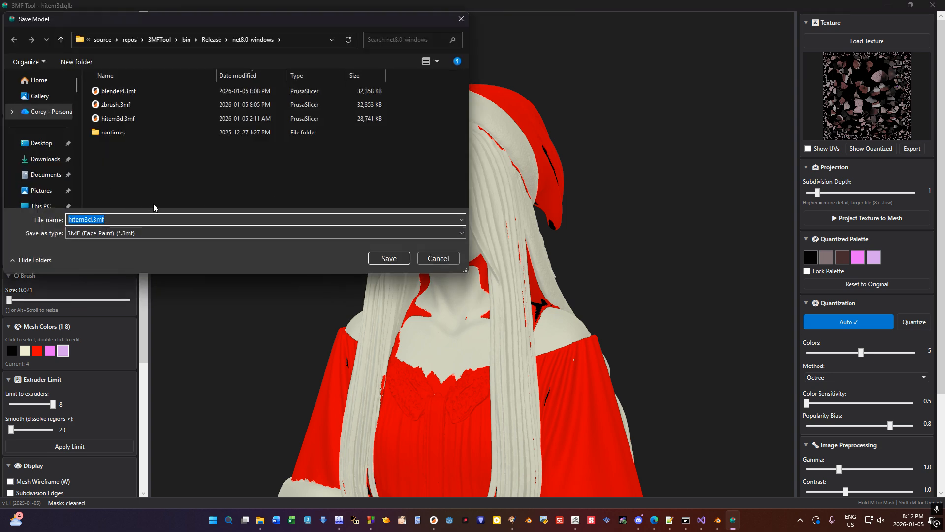
click(123, 232)
click(143, 246)
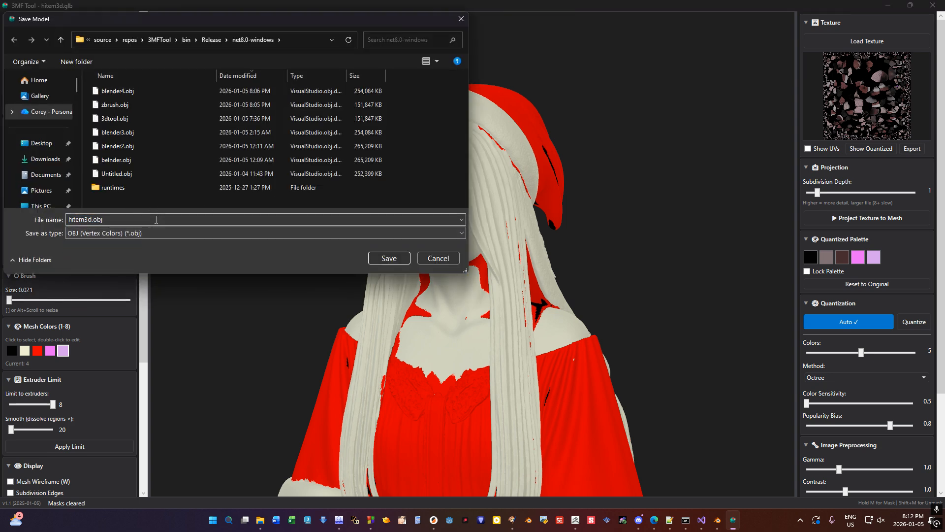
text(demo)
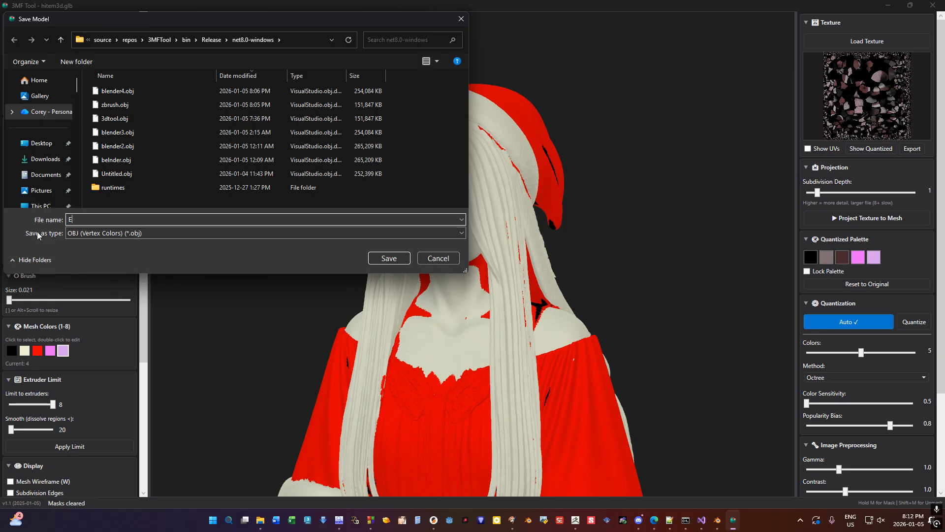
key(Return)
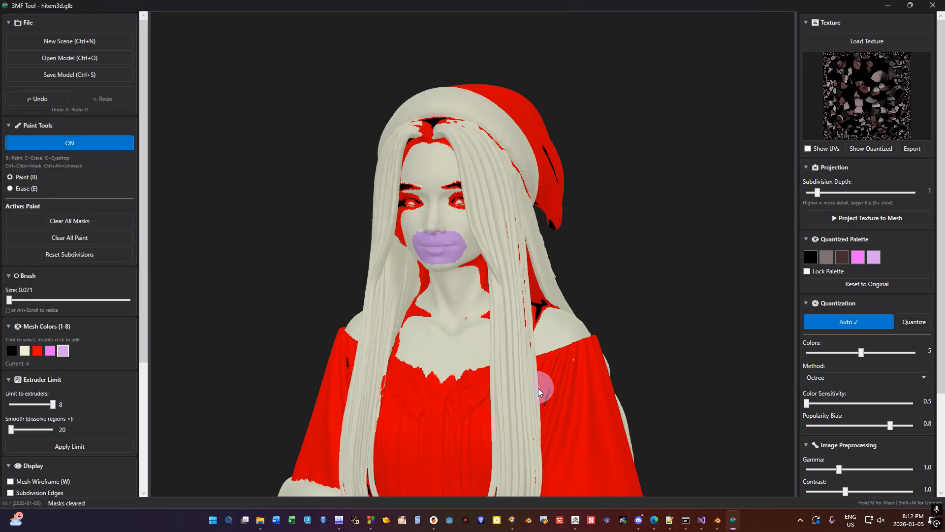
Switch to ZBrush, append a Circle3D subtool and import NEW.obj in its place.
click(575, 518)
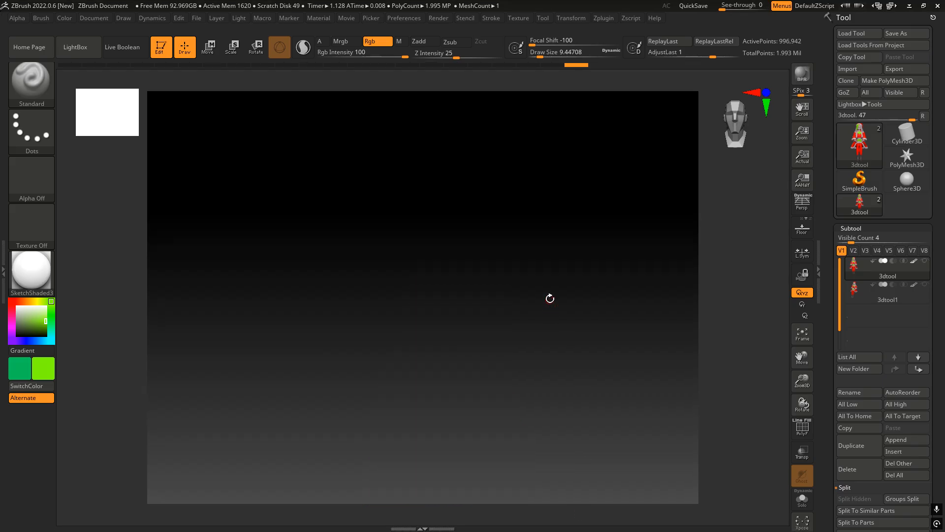
mouse_move(562, 314)
ctrl+right_down()
mouse_move(572, 332)
mouse_move(551, 245)
ctrl+right_up()
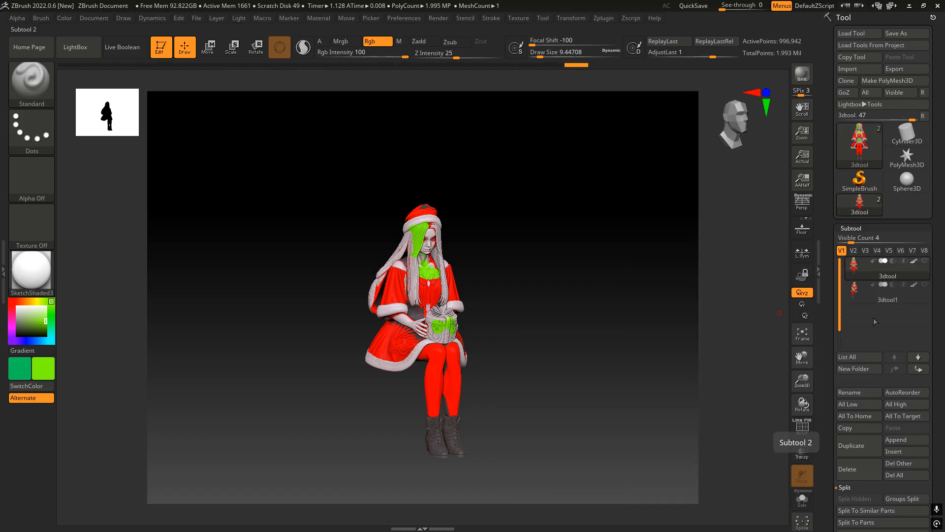
click(899, 442)
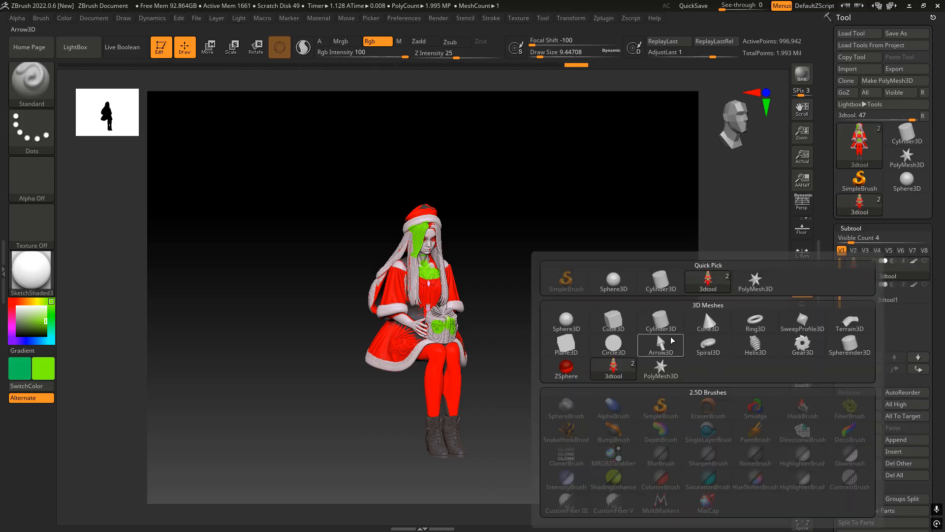
click(613, 339)
click(870, 309)
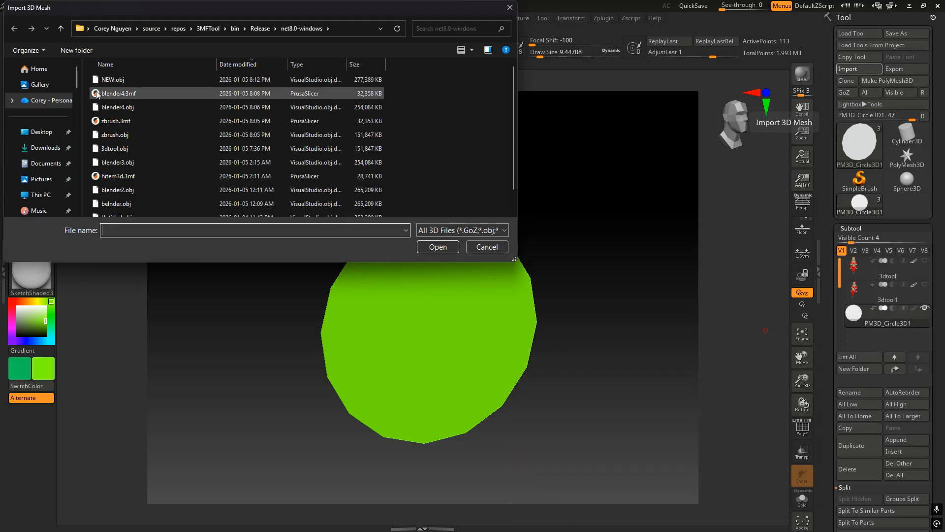
double_click(114, 79)
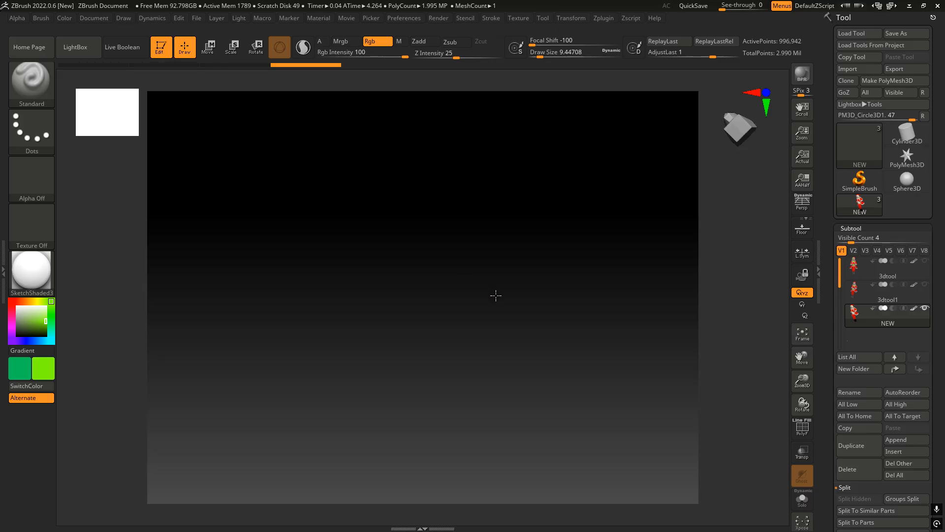
Frame the imported NEW figure and examine the vertex colors on its face up close.
mouse_move(482, 340)
right_down()
mouse_move(443, 341)
mouse_move(421, 244)
right_up()
key(f)
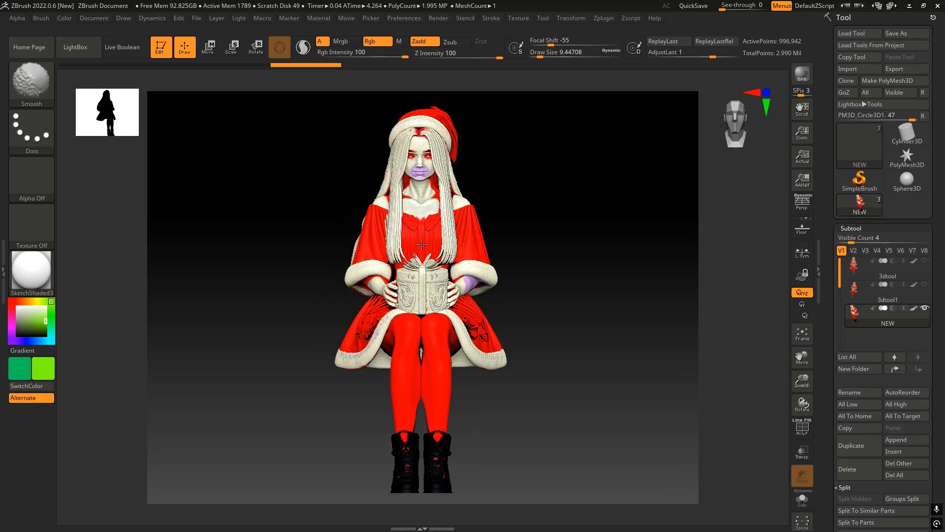
right_drag(453, 288, 488, 281)
mouse_move(487, 281)
ctrl+right_down()
mouse_move(497, 231)
mouse_move(437, 217)
mouse_move(418, 224)
mouse_move(428, 226)
mouse_move(438, 334)
ctrl+right_up()
ctrl+right_drag(438, 335, 421, 364)
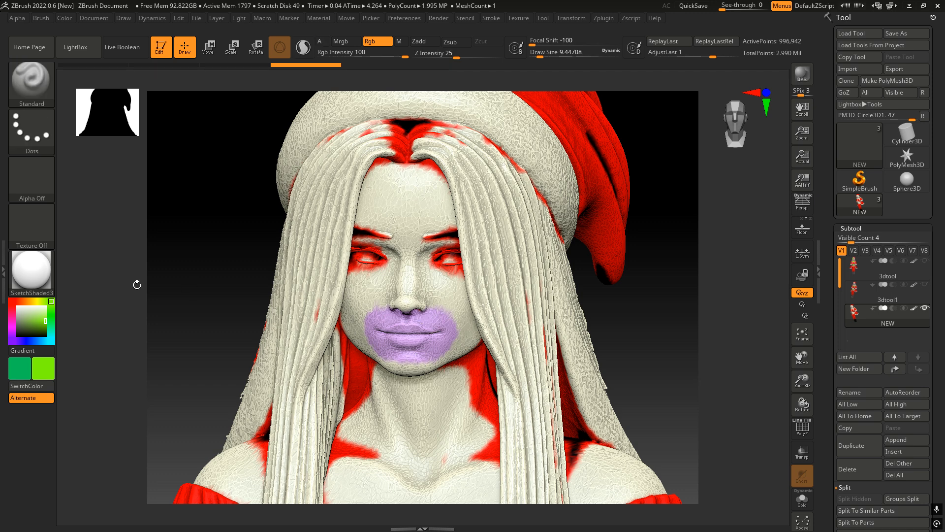
Try the Flat Color material on the figure, and return it to SketchShaded3.
click(31, 271)
click(368, 333)
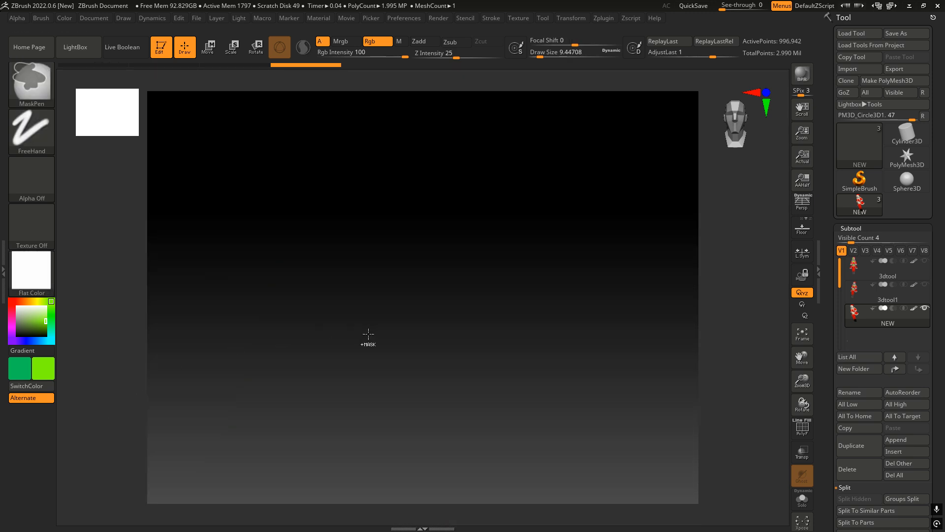
mouse_move(407, 342)
right_down()
mouse_move(386, 413)
mouse_move(483, 352)
right_up()
click(31, 270)
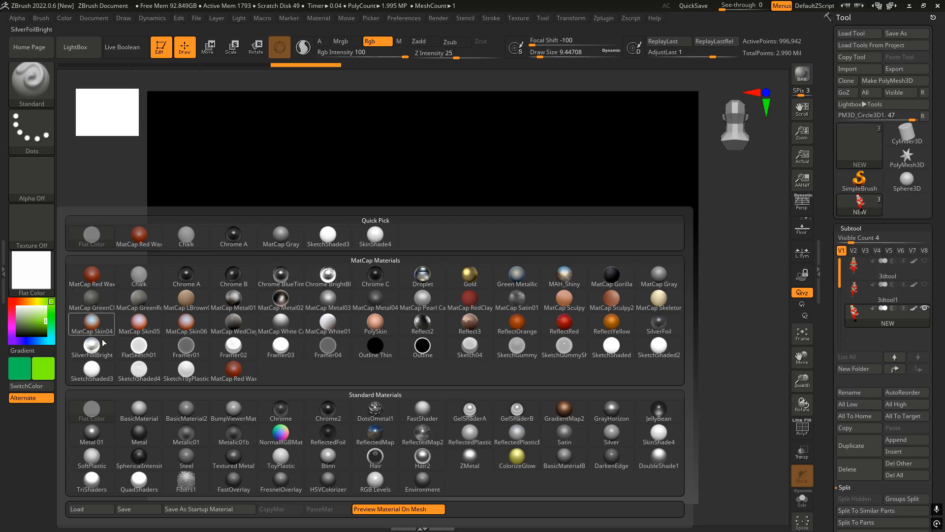
click(92, 369)
mouse_move(292, 292)
right_down()
mouse_move(386, 274)
mouse_move(486, 207)
mouse_move(422, 379)
mouse_move(487, 304)
mouse_move(479, 342)
mouse_move(409, 246)
right_up()
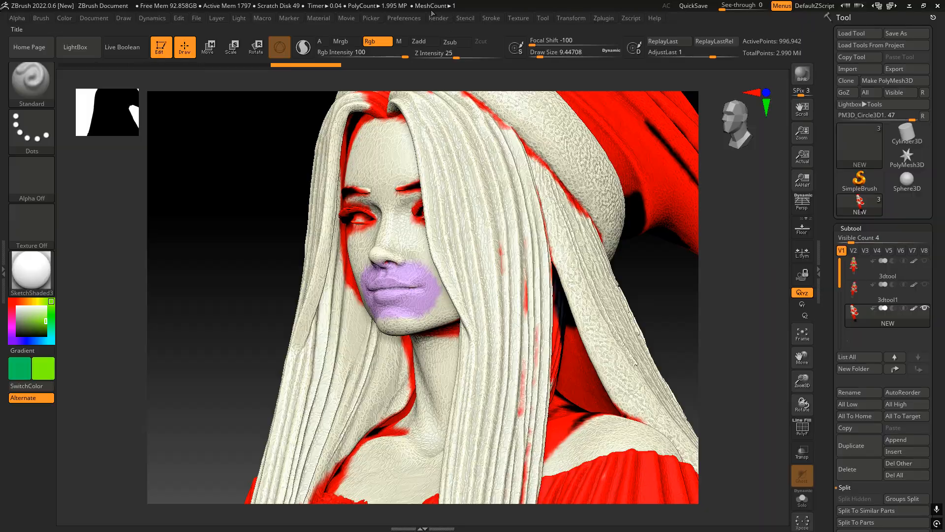
Switch back to 3MF Tool and compare its painted figure with the one in PrusaSlicer.
key(alt+Tab)
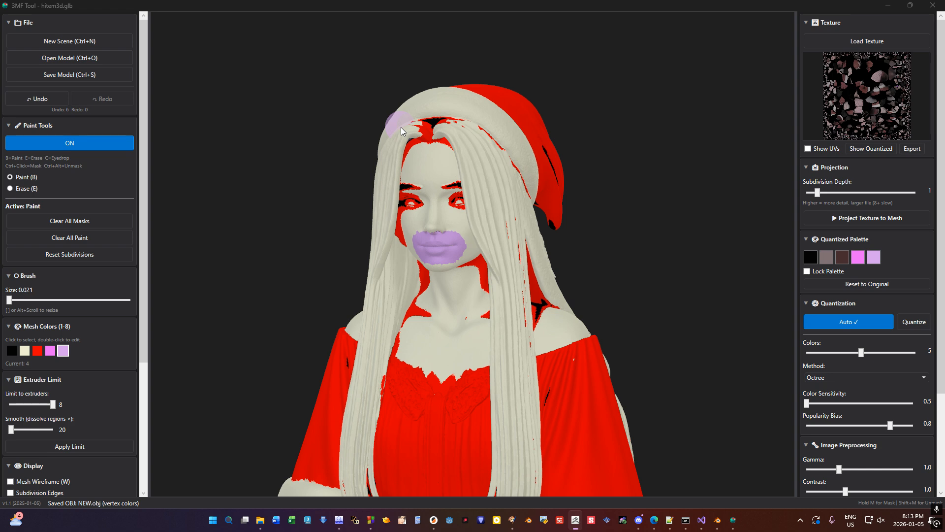
scroll(368, 385, up, 1)
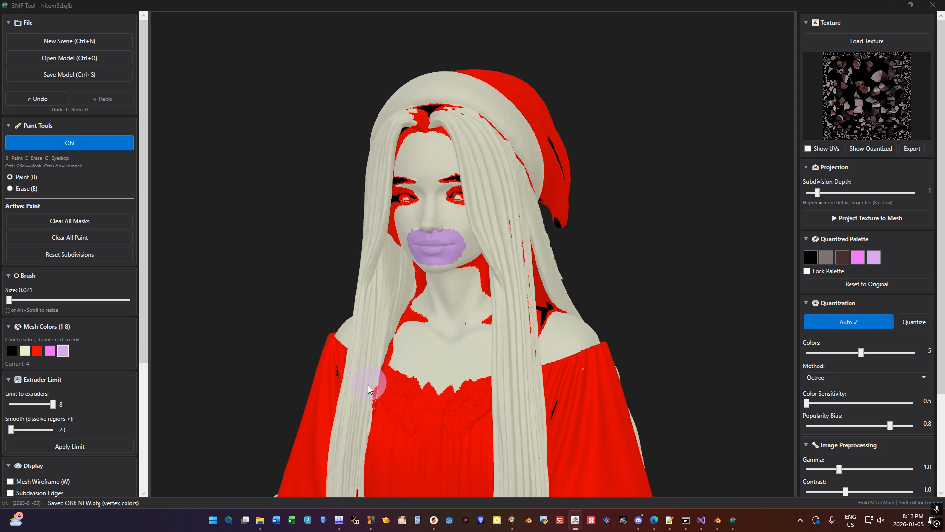
click(434, 520)
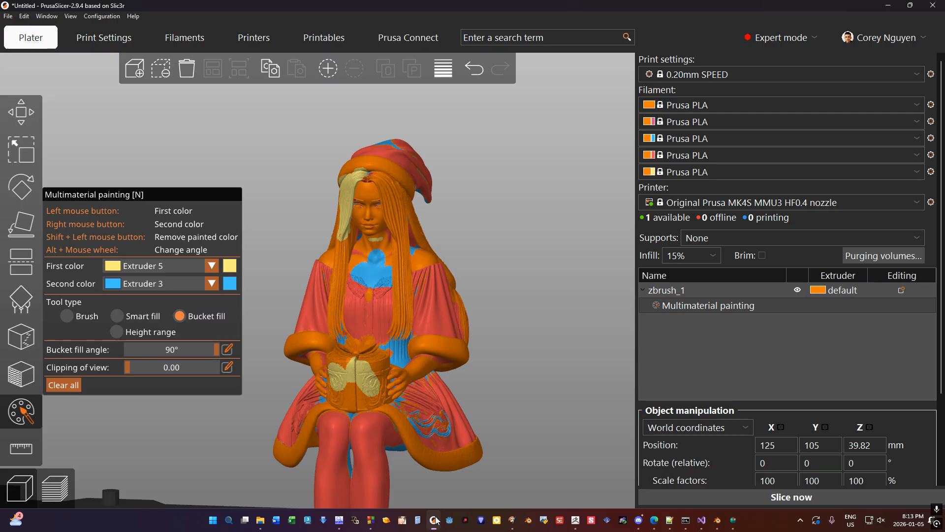
click(437, 524)
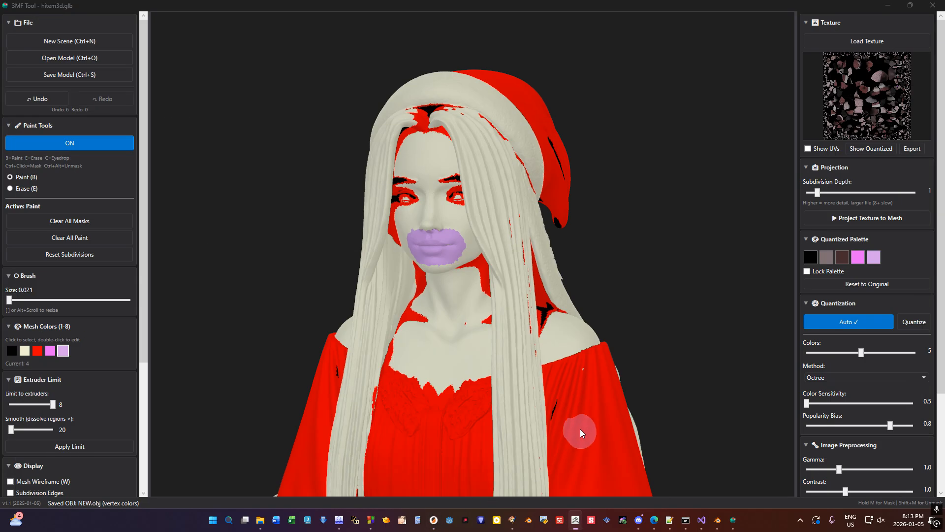